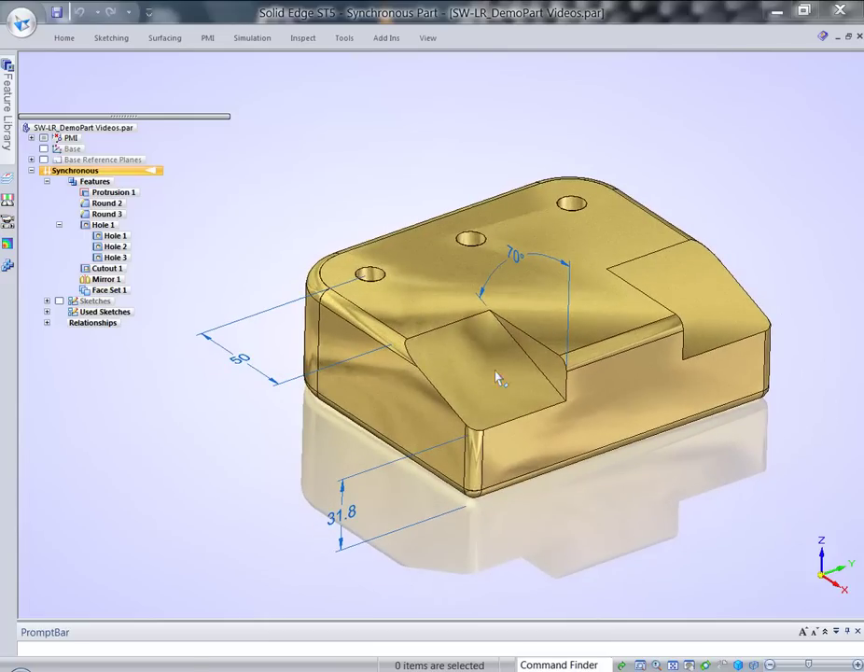
Suspend Live Rules and move the selected sloped face to a new position
{"action": "left_click", "coordinate": [499, 376]}
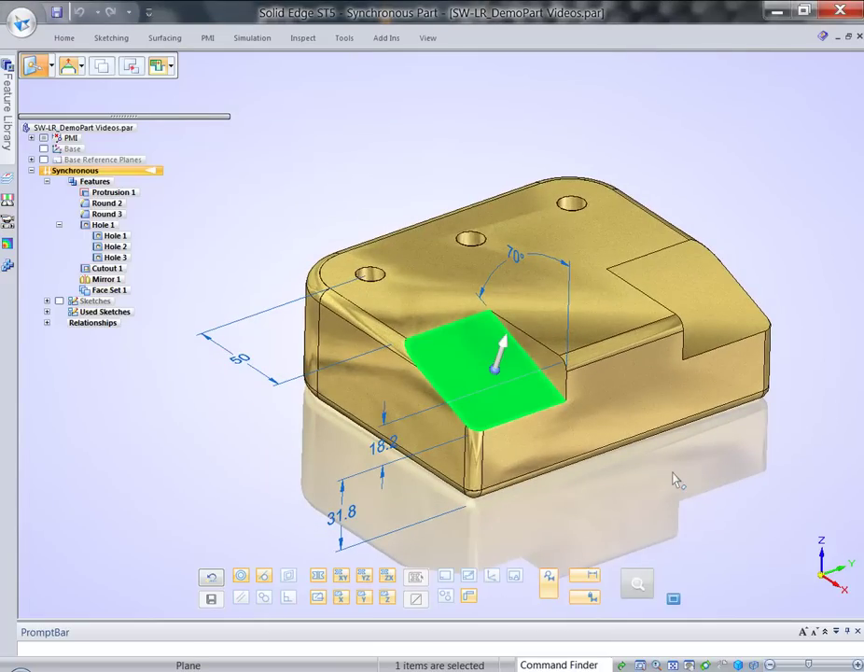
{"action": "left_click", "coordinate": [550, 588]}
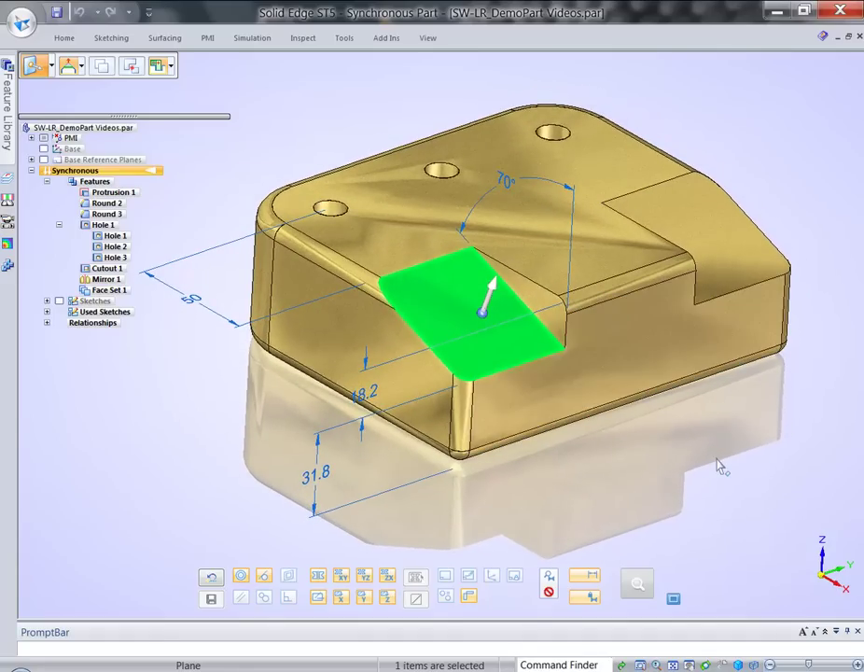
{"action": "left_click", "coordinate": [489, 288]}
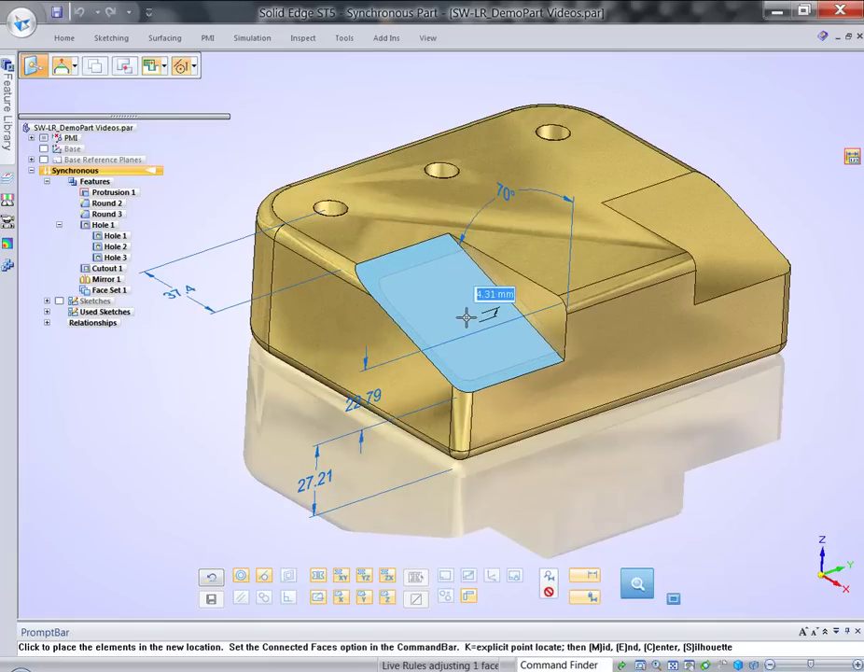
{"action": "left_click", "coordinate": [466, 318]}
{"action": "key", "text": "Escape"}
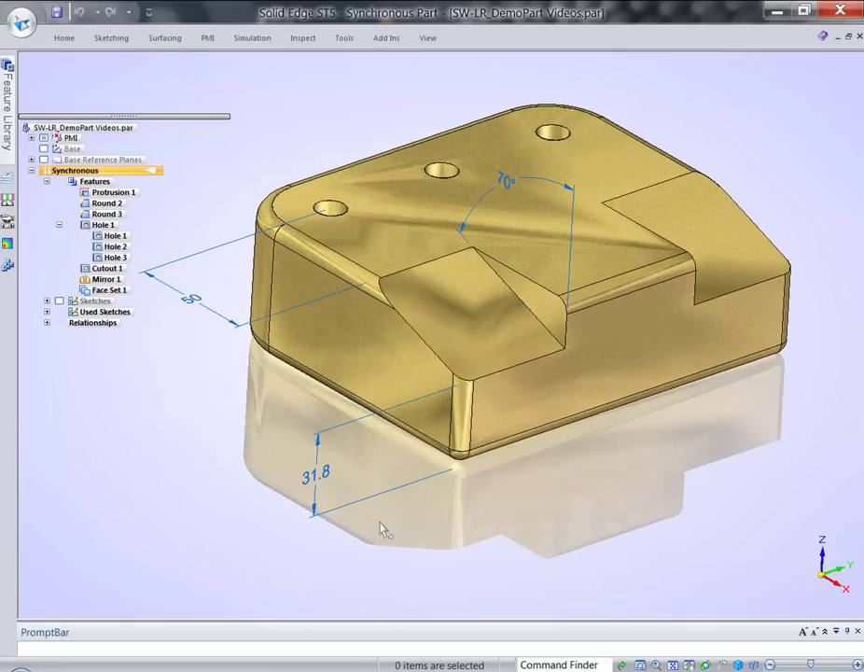
Open the 31.8 height dimension and leave its value at 31.80 mm
{"action": "left_click", "coordinate": [318, 476]}
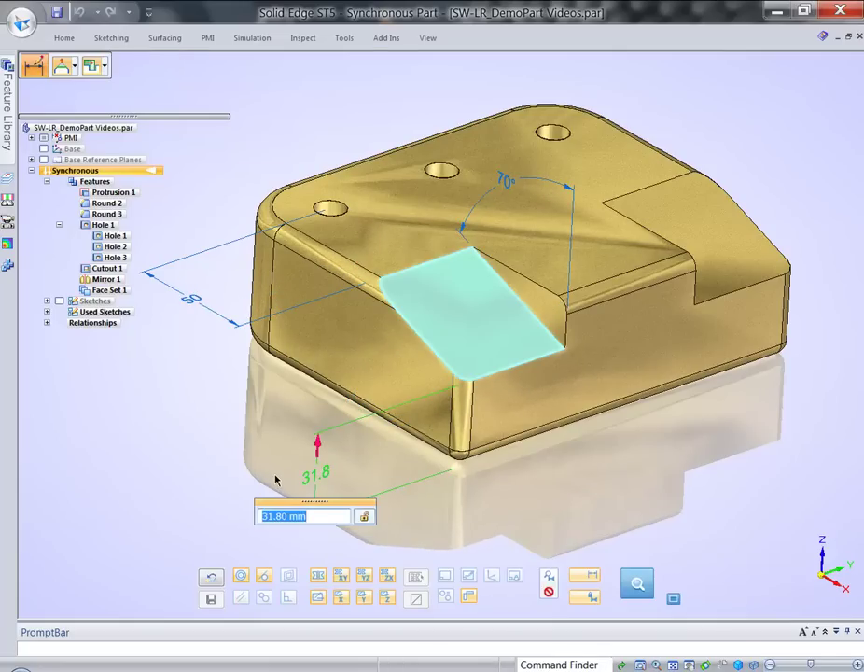
{"action": "left_click", "coordinate": [312, 517]}
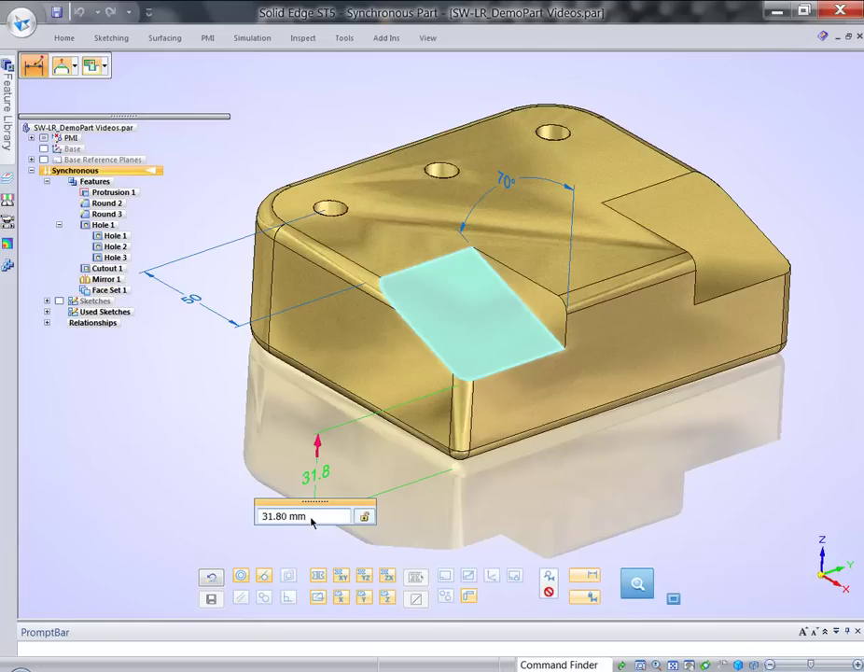
{"action": "scroll", "coordinate": [311, 521], "scroll_direction": "down", "scroll_amount": 3}
{"action": "scroll", "coordinate": [312, 519], "scroll_direction": "up", "scroll_amount": 2}
{"action": "scroll", "coordinate": [309, 517], "scroll_direction": "up", "scroll_amount": 1}
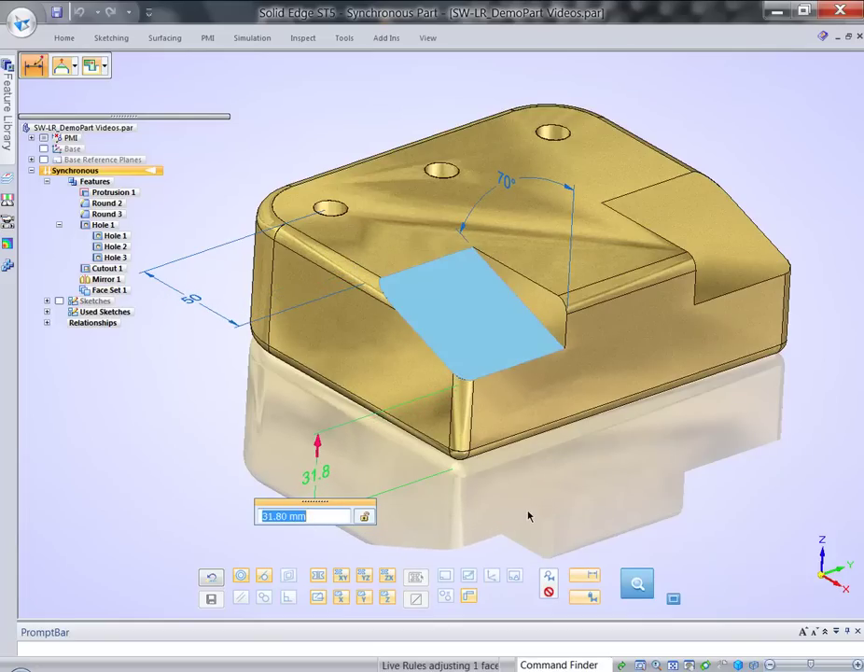
{"action": "left_click", "coordinate": [589, 517]}
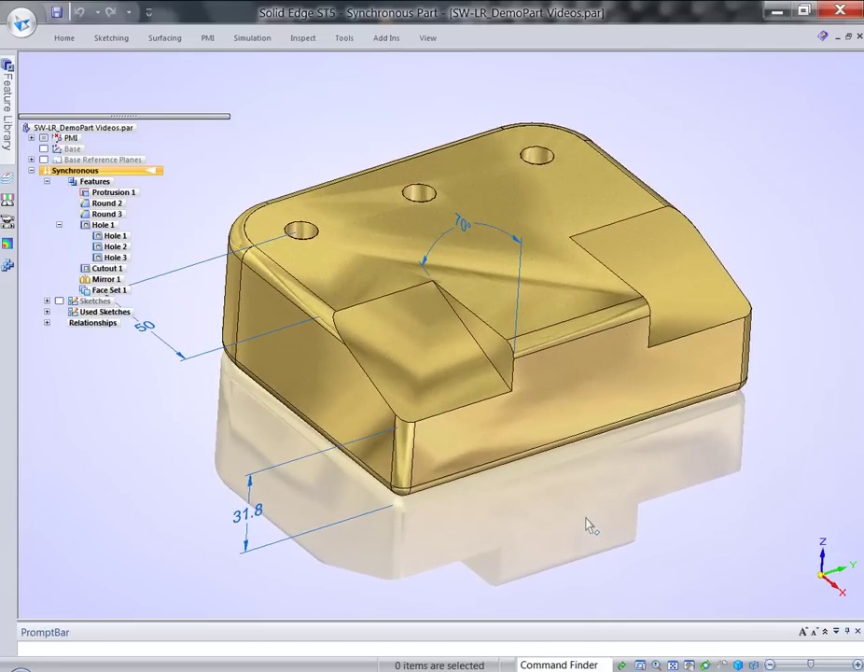
Try a 25 mm height on the front and right sloped faces, then undo back to 31.8
{"action": "left_click", "coordinate": [431, 385]}
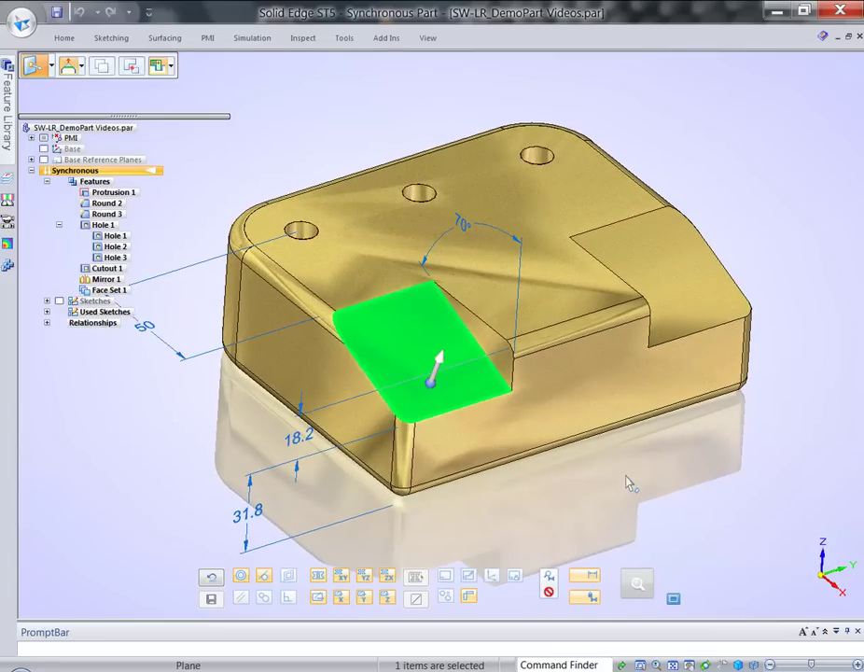
{"action": "left_click", "coordinate": [678, 286], "text": "ctrl"}
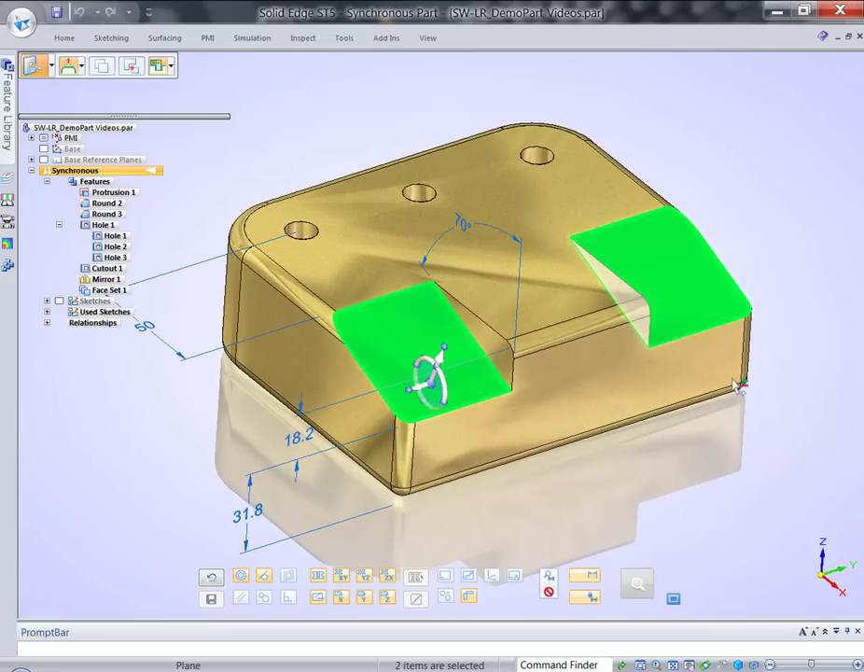
{"action": "left_click", "coordinate": [247, 513]}
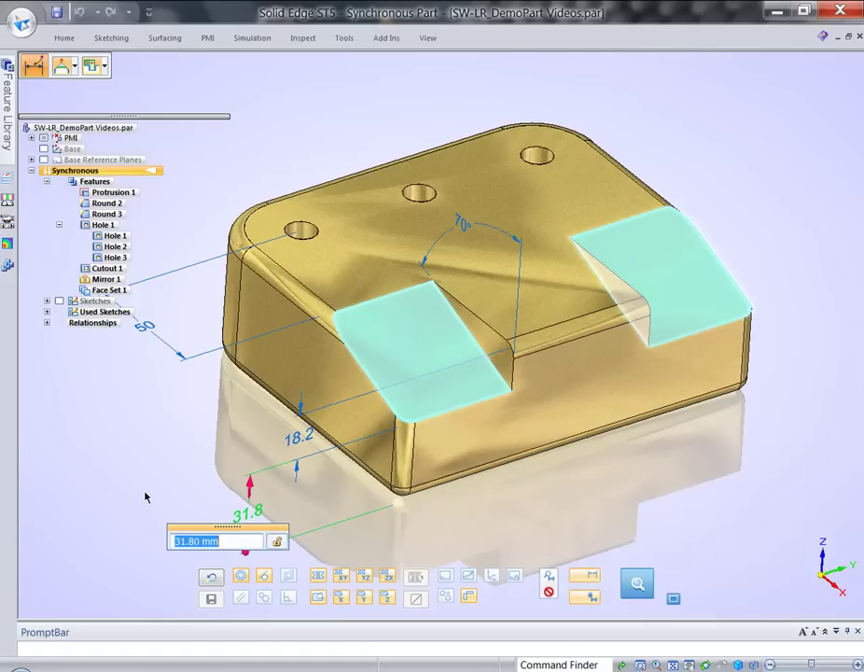
{"action": "type", "text": "25"}
{"action": "key", "text": "Return"}
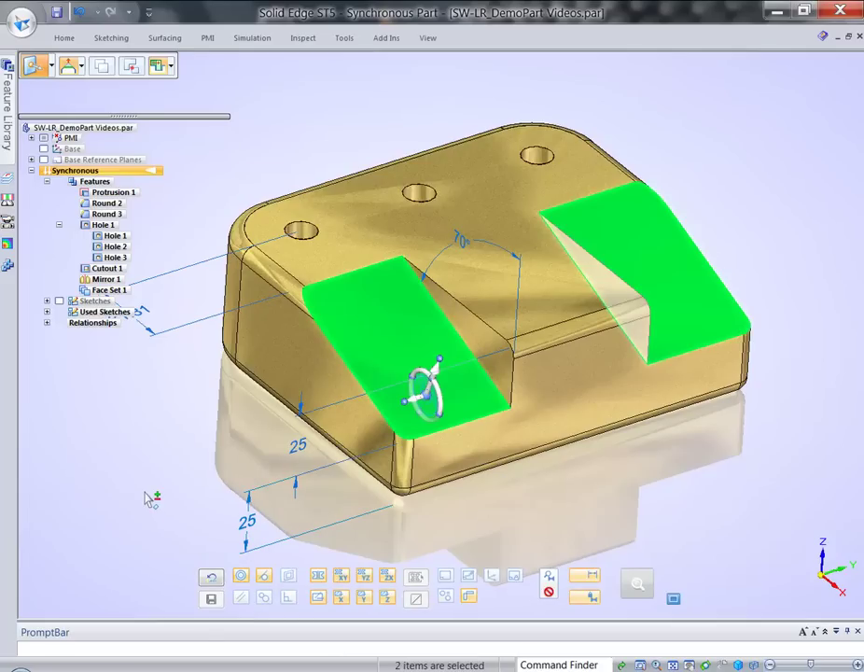
{"action": "key", "text": "Escape"}
{"action": "key", "text": "ctrl+z"}
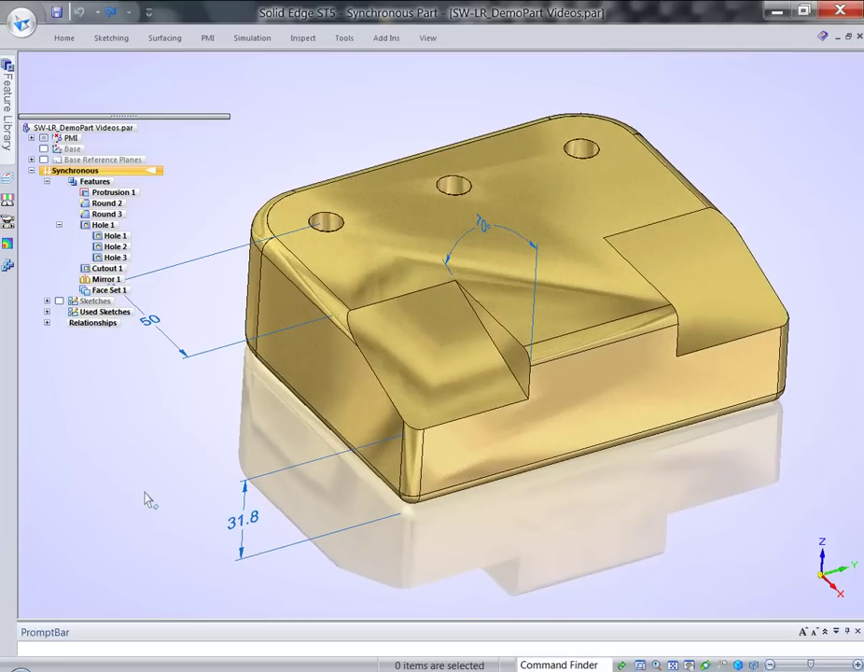
Select Hole 1 and Hole 2, leaving the middle Hole 3 out of the selection
{"action": "scroll", "coordinate": [147, 500], "scroll_direction": "up", "scroll_amount": 5}
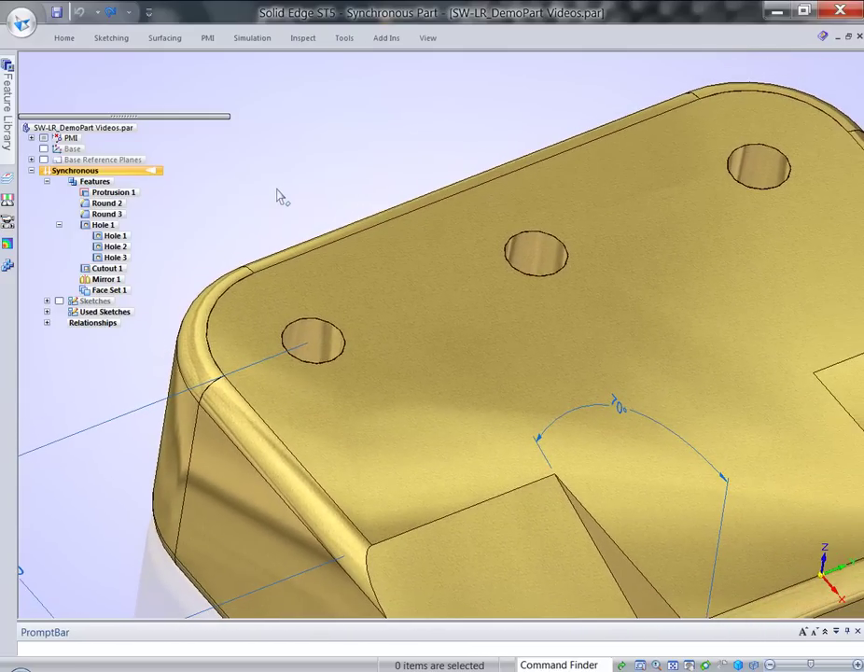
{"action": "left_click", "coordinate": [312, 347]}
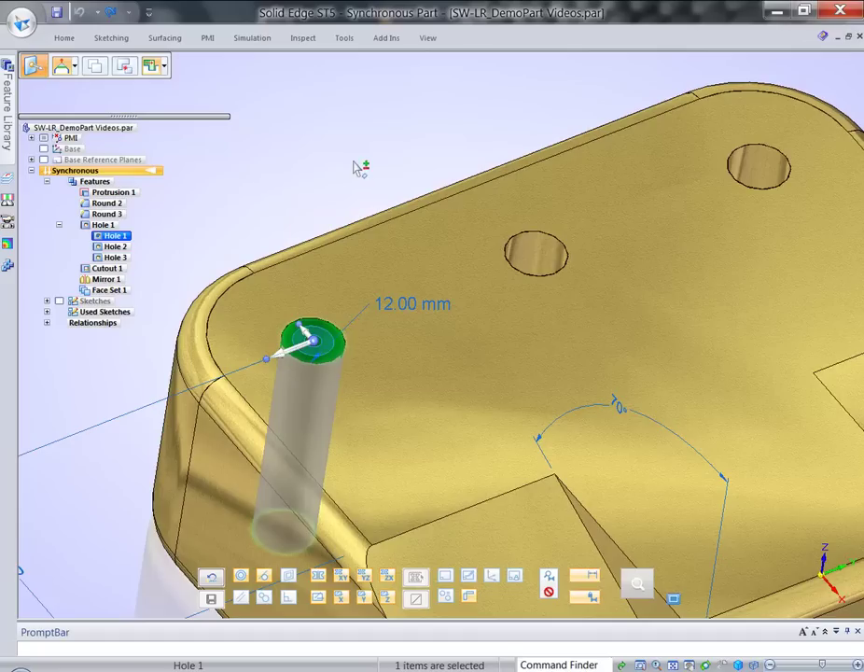
{"action": "left_click", "coordinate": [524, 243], "text": "ctrl"}
{"action": "left_click", "coordinate": [524, 245], "text": "shift"}
{"action": "left_click", "coordinate": [534, 250], "text": "ctrl"}
{"action": "left_click", "coordinate": [757, 170], "text": "ctrl"}
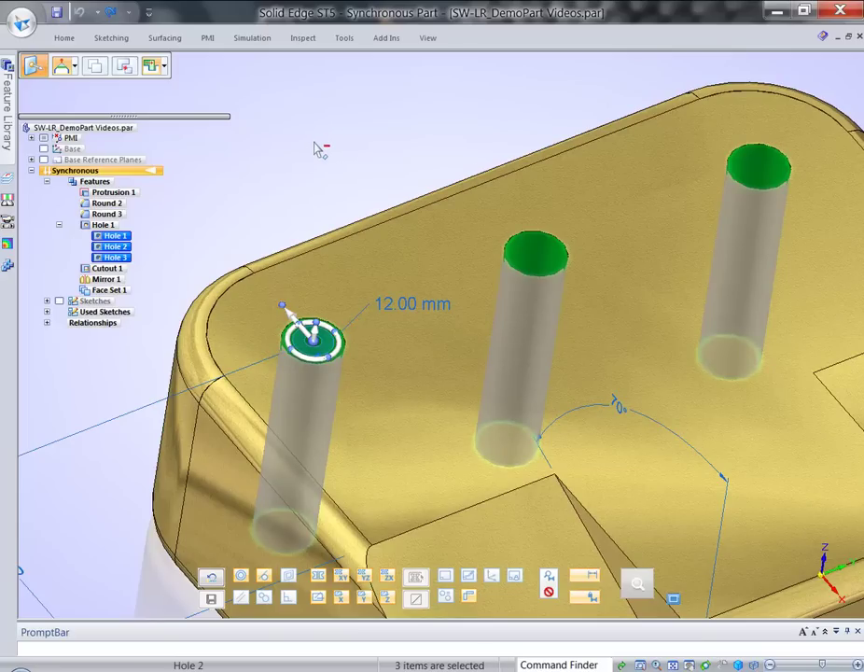
{"action": "left_click", "coordinate": [540, 257], "text": "ctrl"}
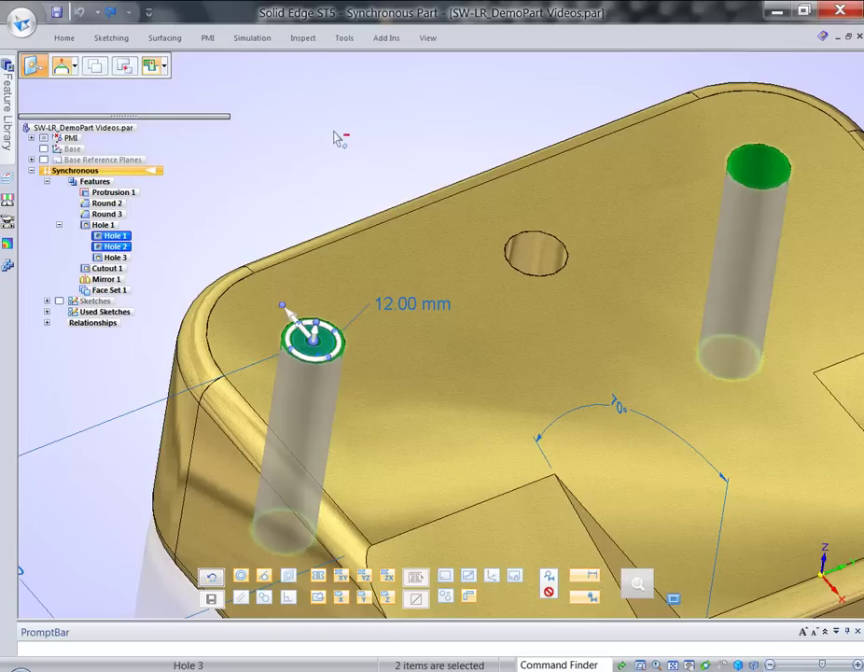
Try a 40 mm hole distance on the selected holes, then undo back to 50
{"action": "scroll", "coordinate": [333, 147], "scroll_direction": "down", "scroll_amount": 2}
{"action": "scroll", "coordinate": [333, 146], "scroll_direction": "down", "scroll_amount": 2}
{"action": "left_click", "coordinate": [177, 415]}
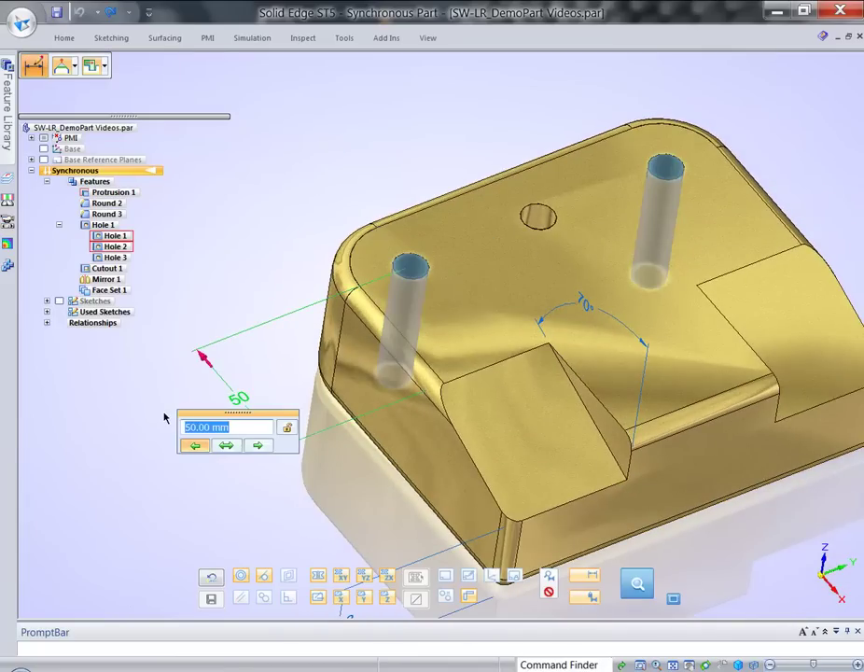
{"action": "type", "text": "40"}
{"action": "key", "text": "Return"}
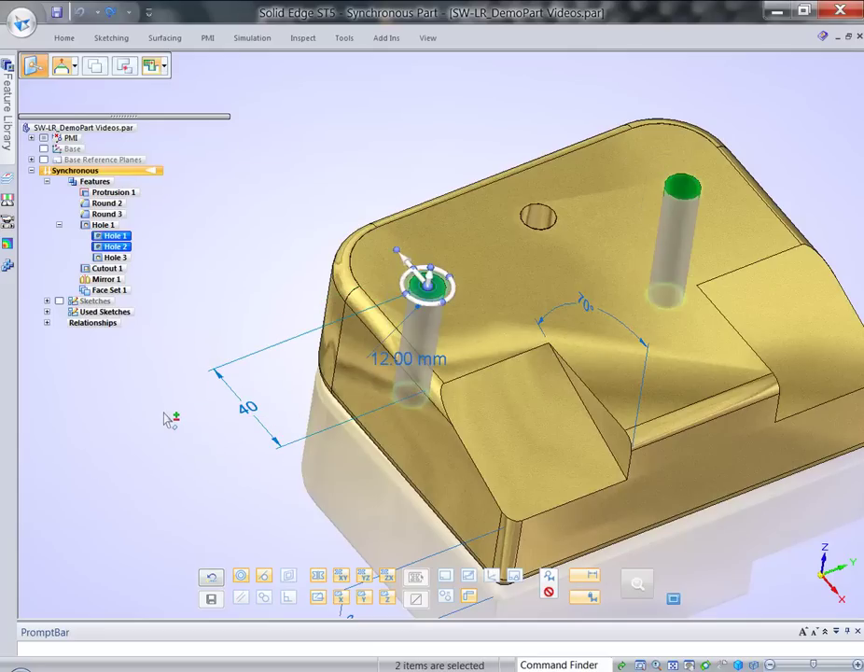
{"action": "key", "text": "Escape"}
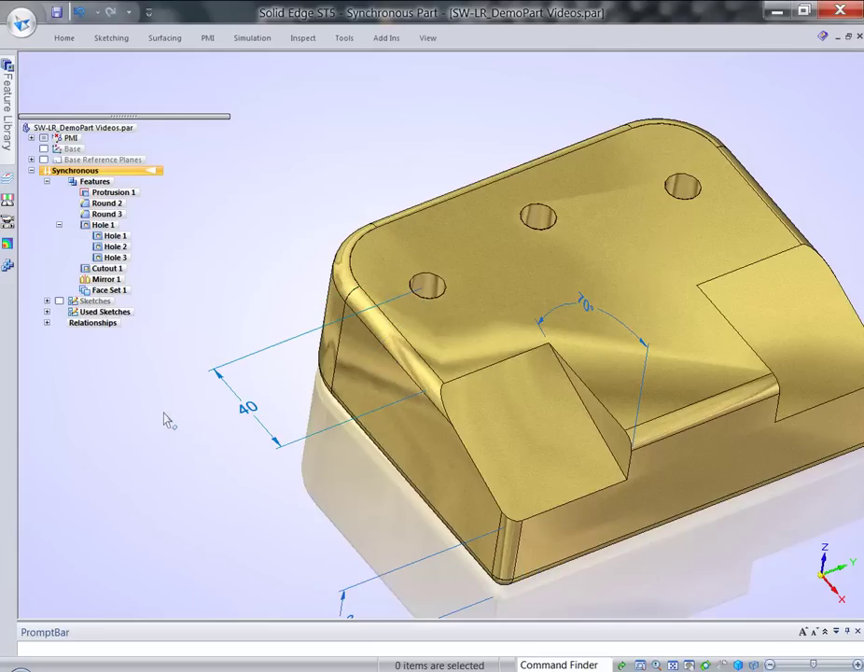
{"action": "key", "text": "ctrl+z"}
Box-select all three top holes, try a 60 mm distance, then undo back to 50
{"action": "key", "text": "ctrl+t"}
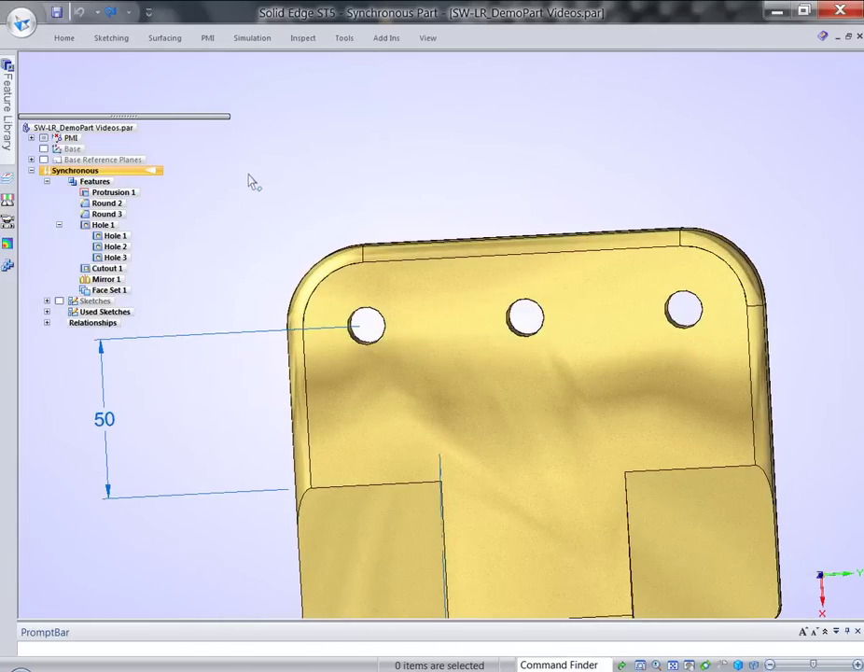
{"action": "left_click_drag", "start_coordinate": [248, 174], "coordinate": [795, 371]}
{"action": "key", "text": "ctrl+i"}
{"action": "scroll", "coordinate": [233, 513], "scroll_direction": "up", "scroll_amount": 6}
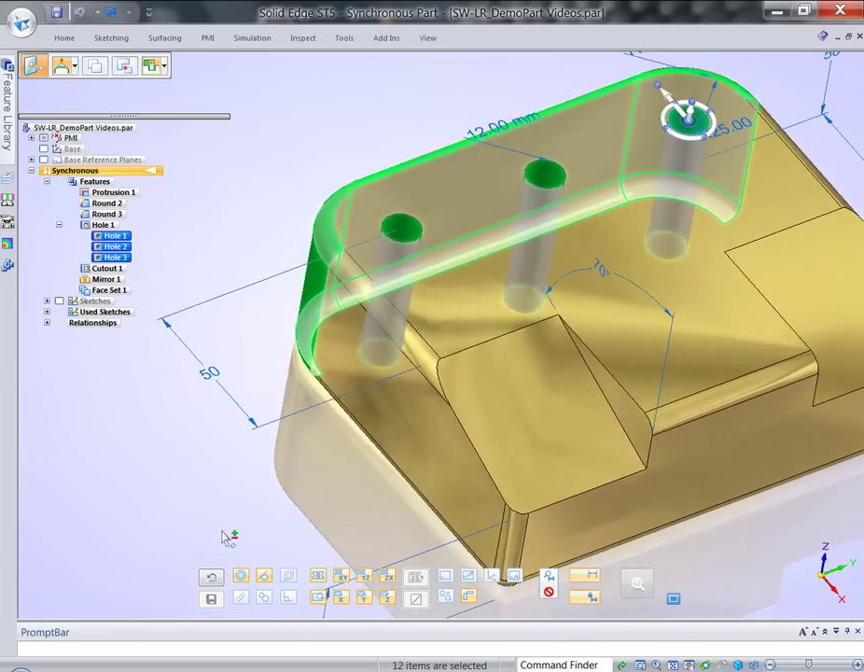
{"action": "left_click", "coordinate": [225, 404]}
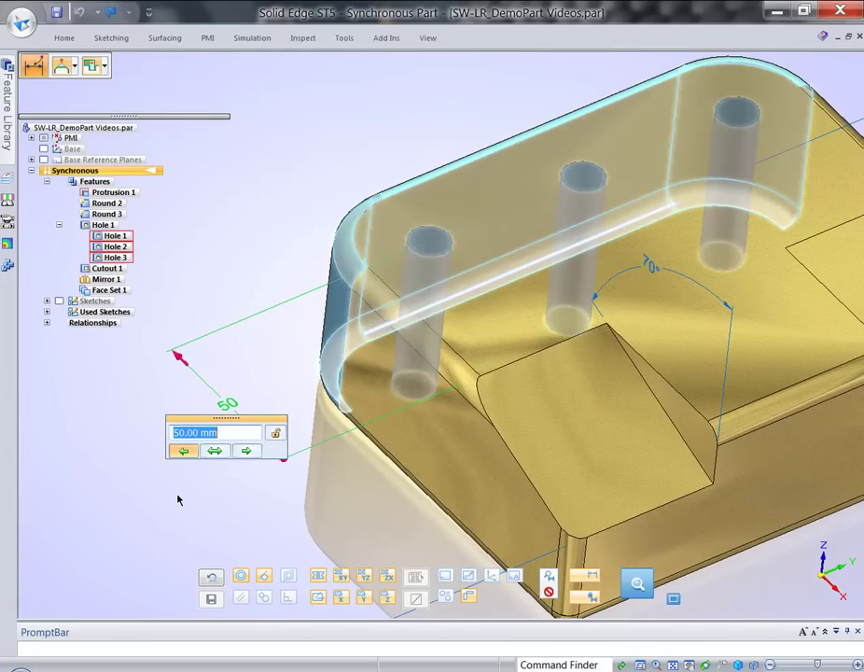
{"action": "type", "text": "60"}
{"action": "key", "text": "Return"}
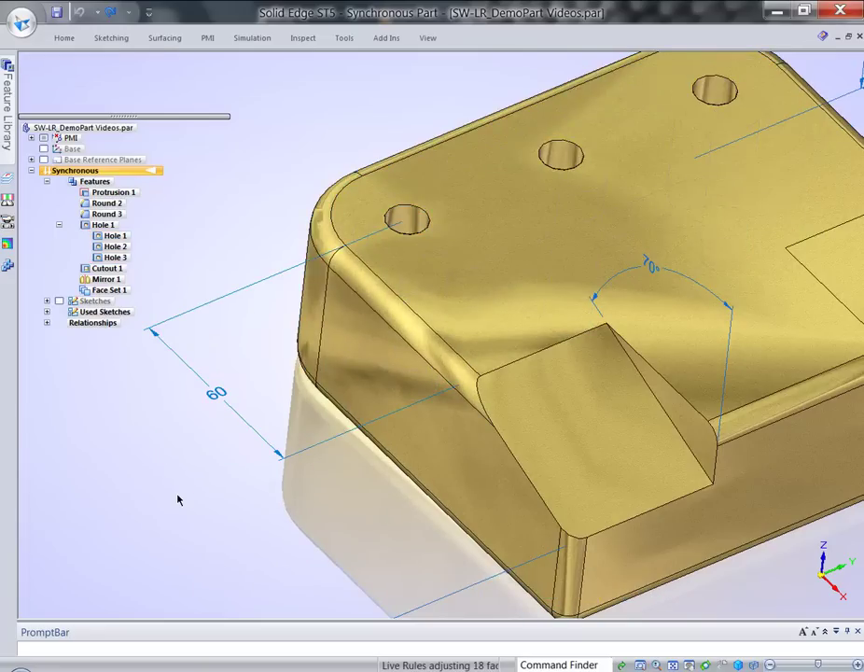
{"action": "key", "text": "ctrl+z"}
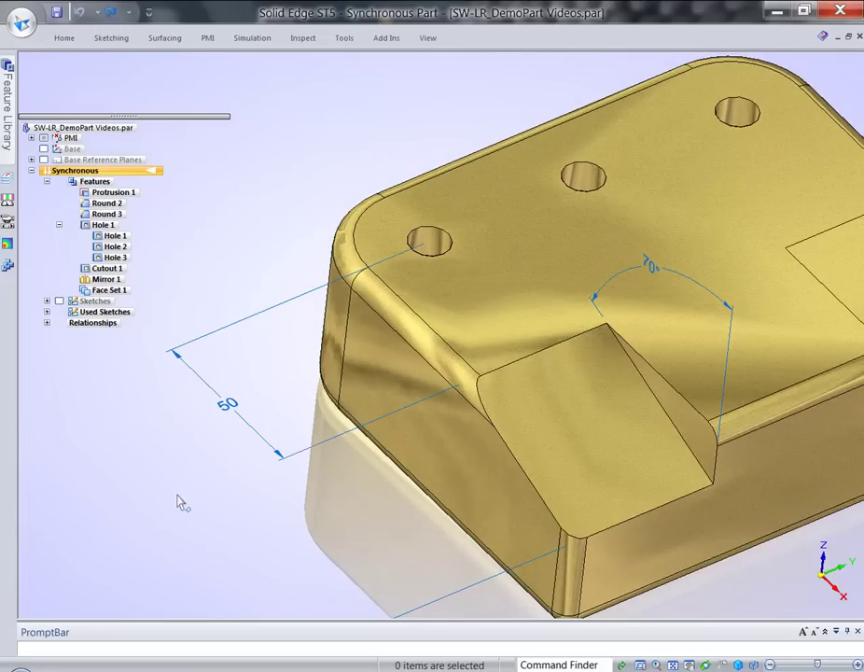
Change the 50 mm hole dimension to 47.5 mm
{"action": "key", "text": "ctrl+shift+a"}
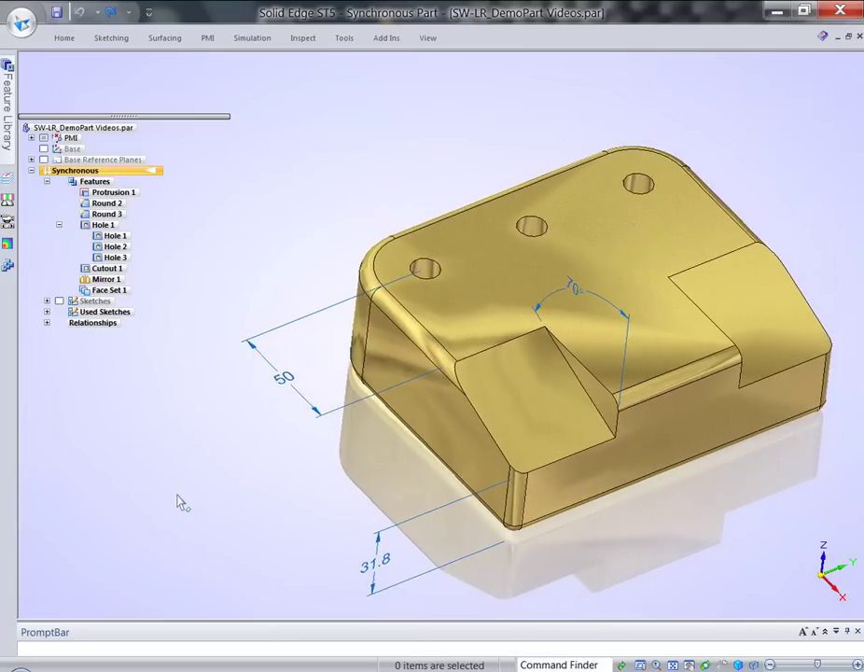
{"action": "scroll", "coordinate": [182, 501], "scroll_direction": "up", "scroll_amount": 3}
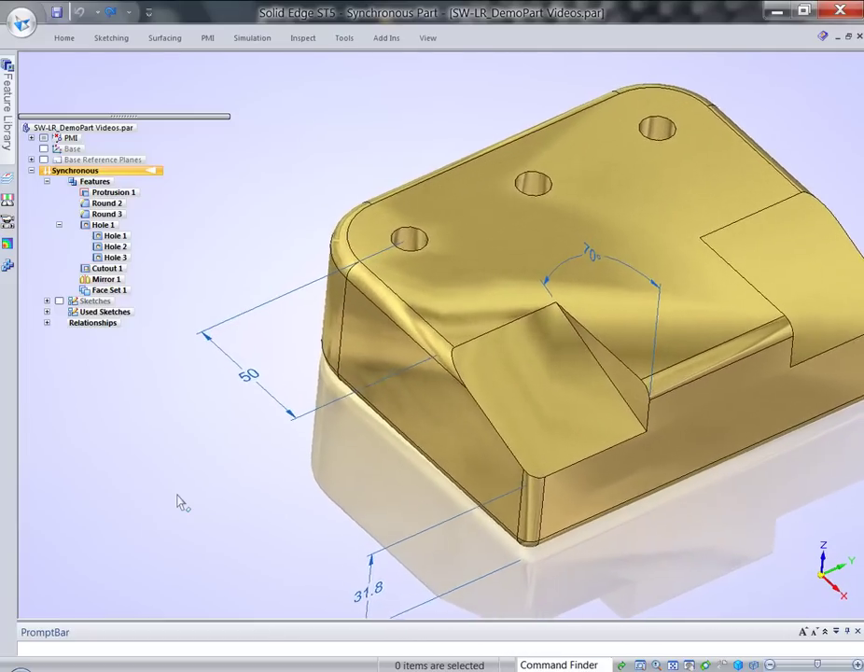
{"action": "left_click", "coordinate": [233, 388]}
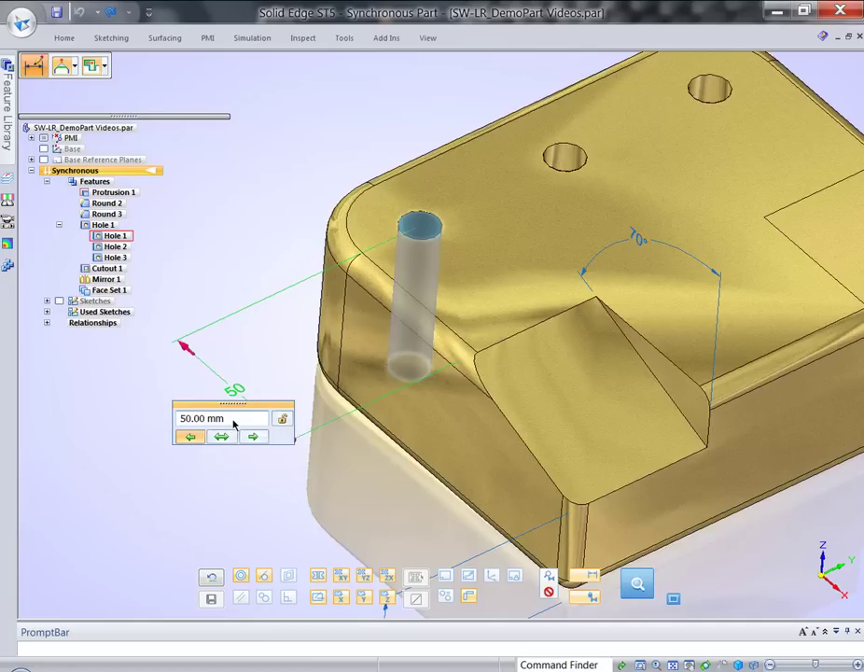
{"action": "type", "text": "47.5"}
{"action": "key", "text": "Return"}
{"action": "scroll", "coordinate": [233, 423], "scroll_direction": "down", "scroll_amount": 1}
{"action": "scroll", "coordinate": [234, 424], "scroll_direction": "up", "scroll_amount": 2}
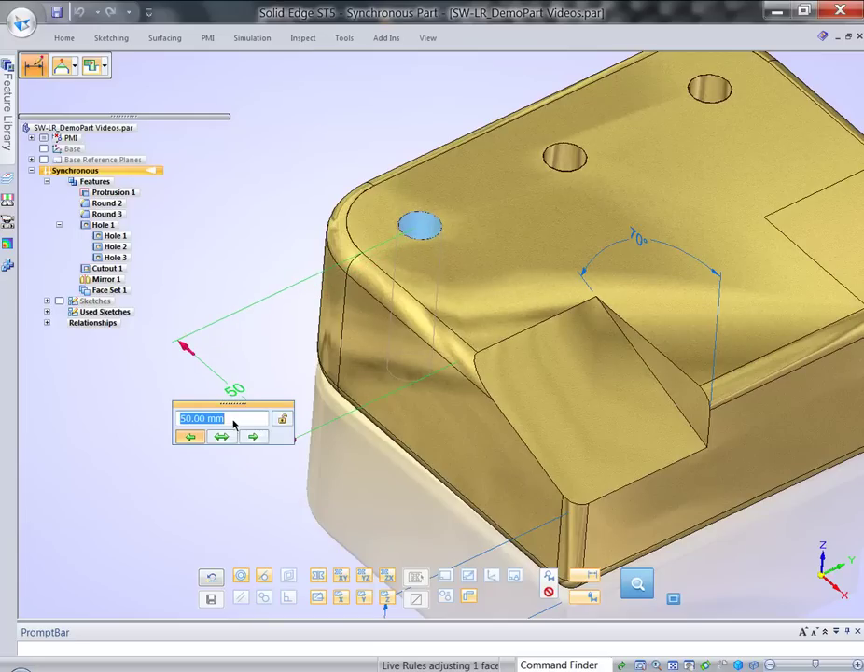
Set the dimension to move the slanted face symmetrically and apply 45 mm
{"action": "left_click", "coordinate": [251, 435]}
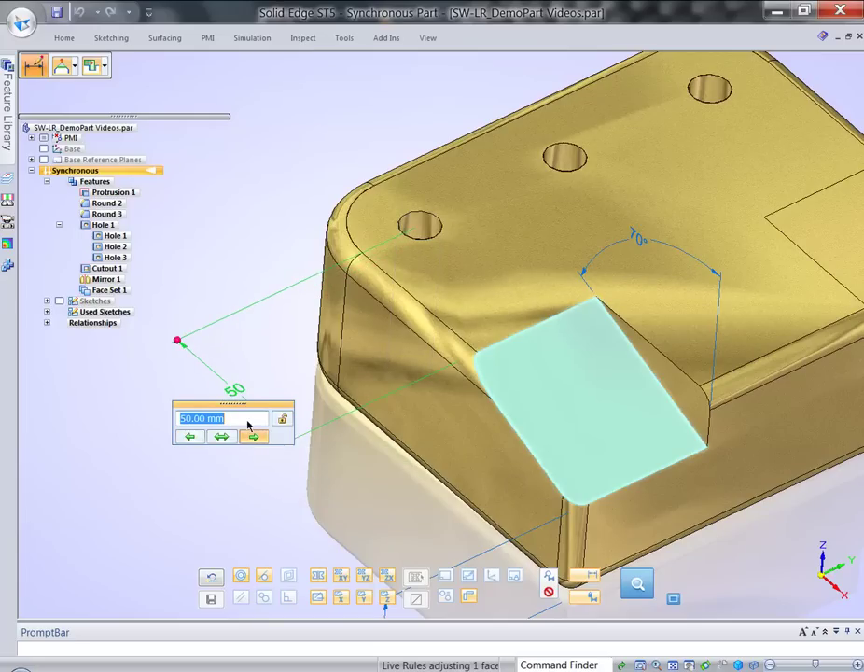
{"action": "scroll", "coordinate": [247, 424], "scroll_direction": "down", "scroll_amount": 2}
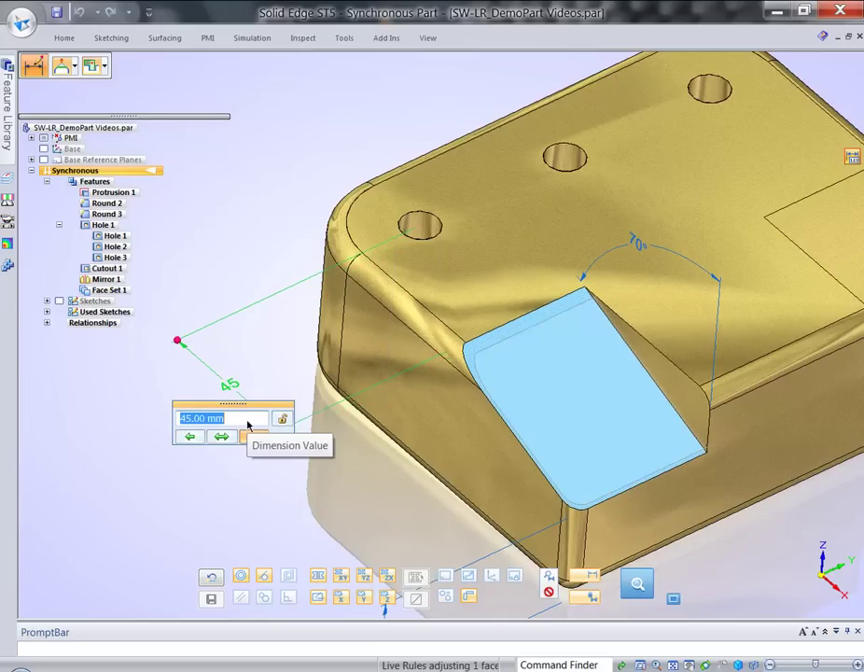
{"action": "scroll", "coordinate": [247, 423], "scroll_direction": "up", "scroll_amount": 2}
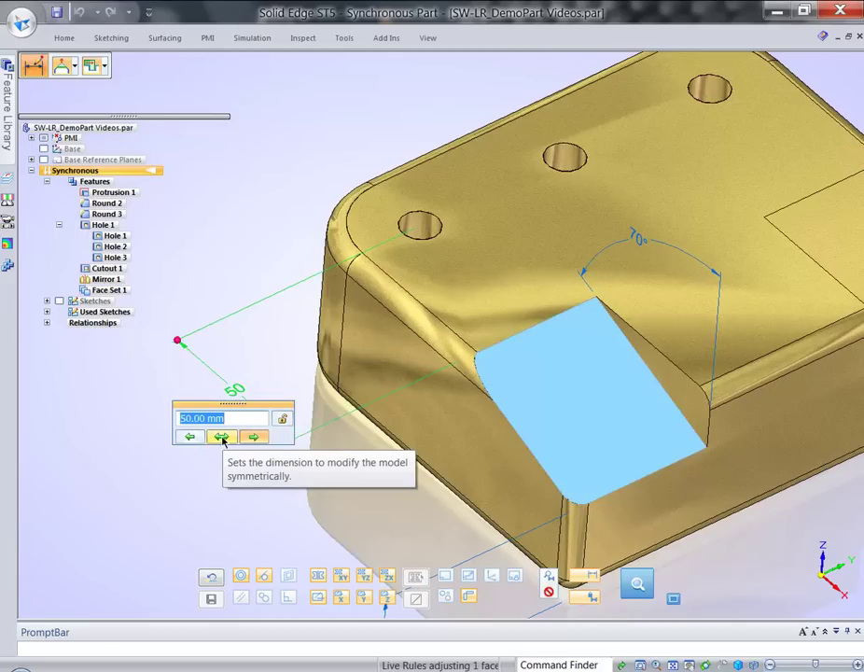
{"action": "left_click", "coordinate": [222, 437]}
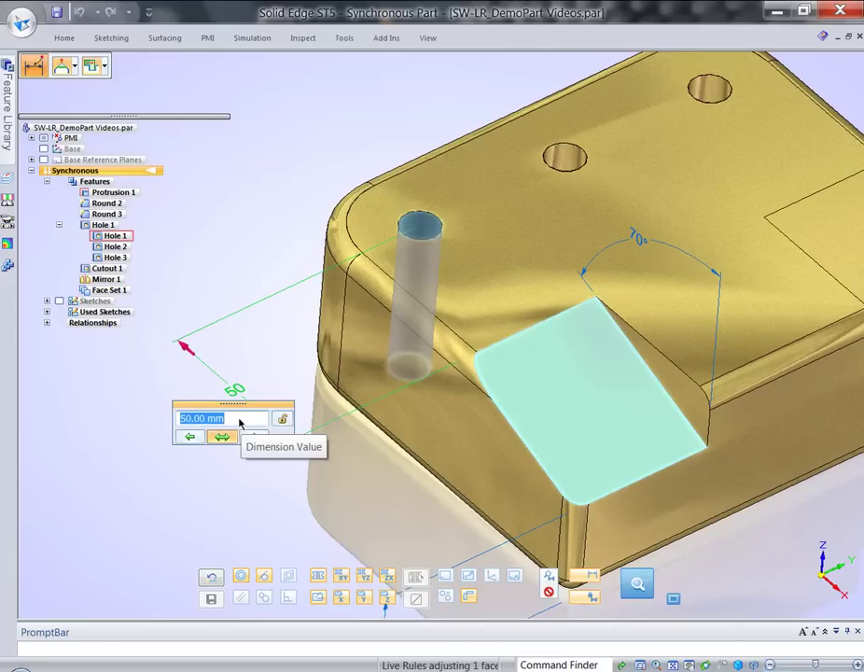
{"action": "scroll", "coordinate": [240, 424], "scroll_direction": "down", "scroll_amount": 2}
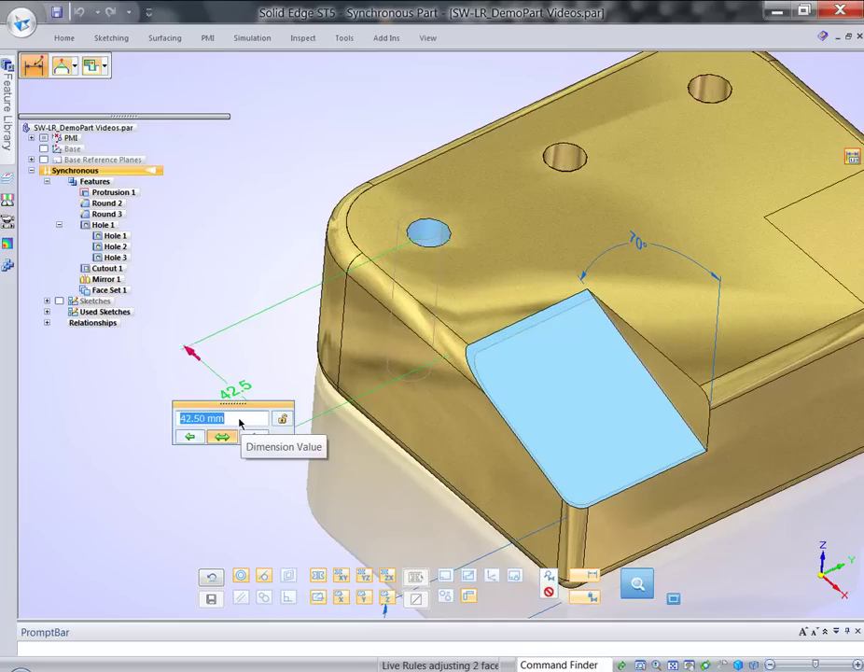
{"action": "type", "text": "45"}
{"action": "key", "text": "Return"}
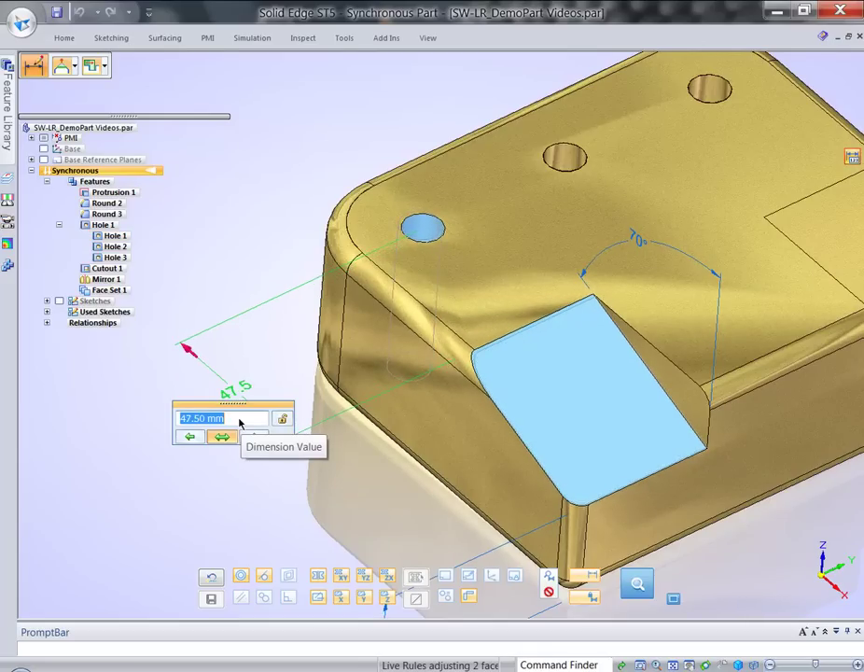
{"action": "scroll", "coordinate": [239, 422], "scroll_direction": "up", "scroll_amount": 1}
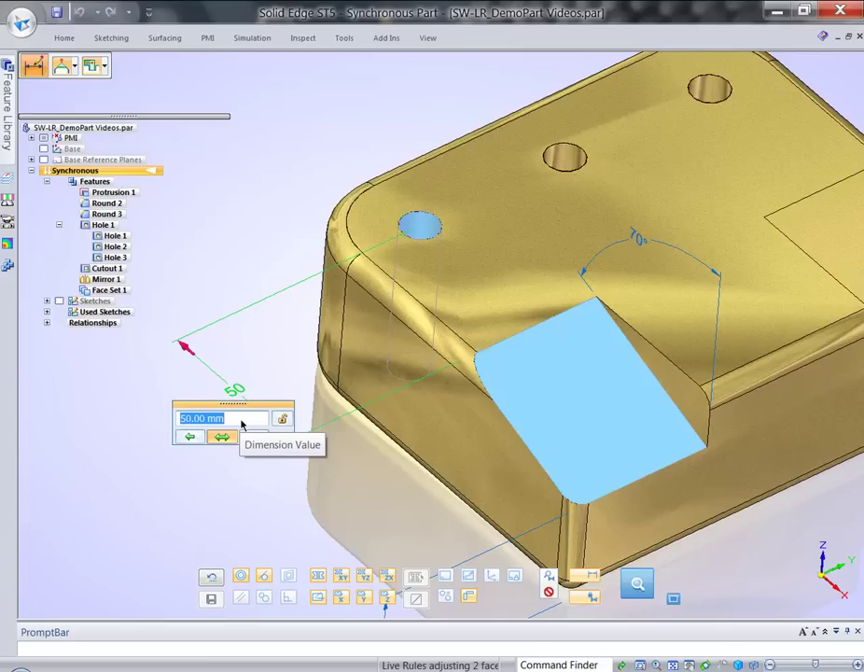
{"action": "left_click", "coordinate": [282, 513]}
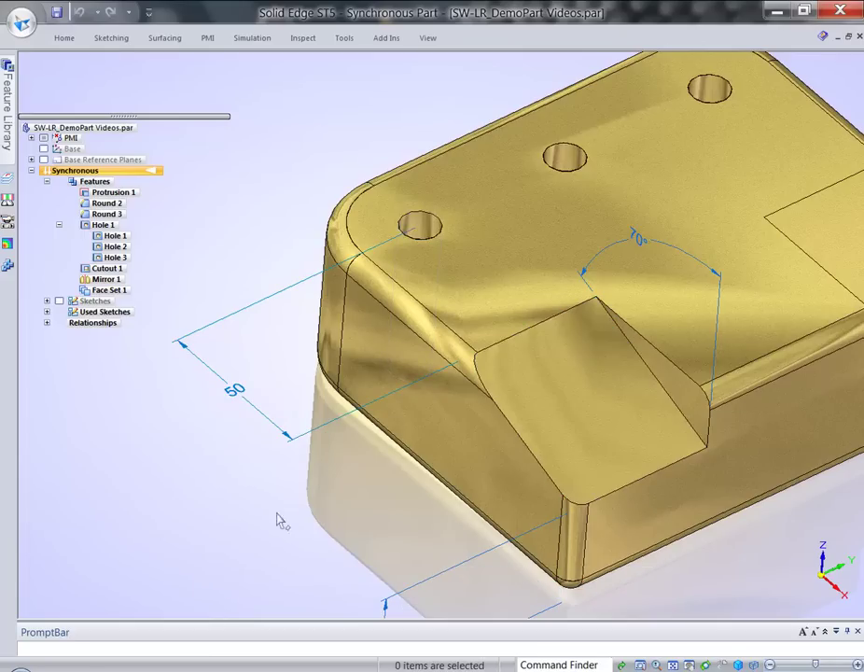
Change the 31.8 step height to 25 mm, so the hole dimension drops to 31.31
{"action": "key", "text": "ctrl+i"}
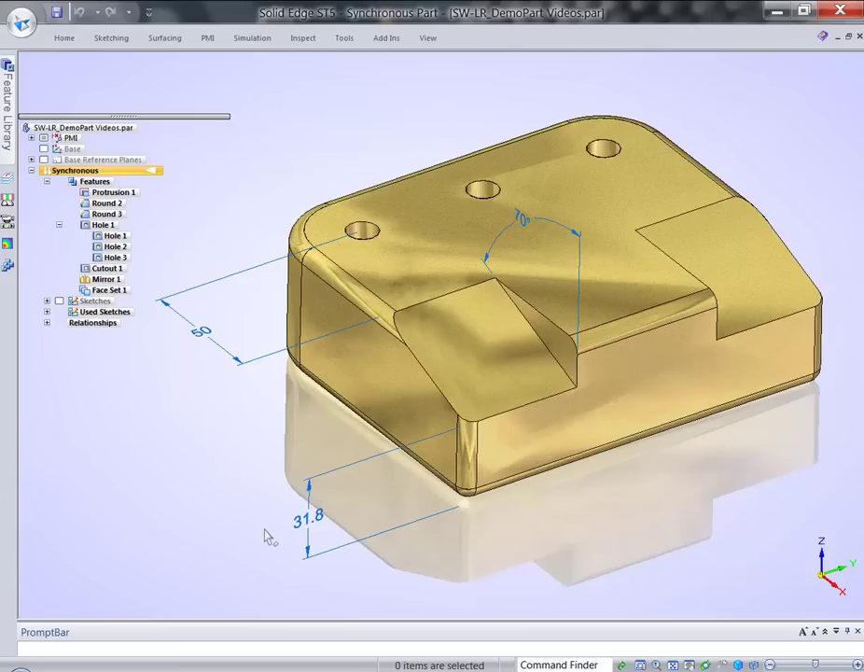
{"action": "left_click", "coordinate": [309, 516]}
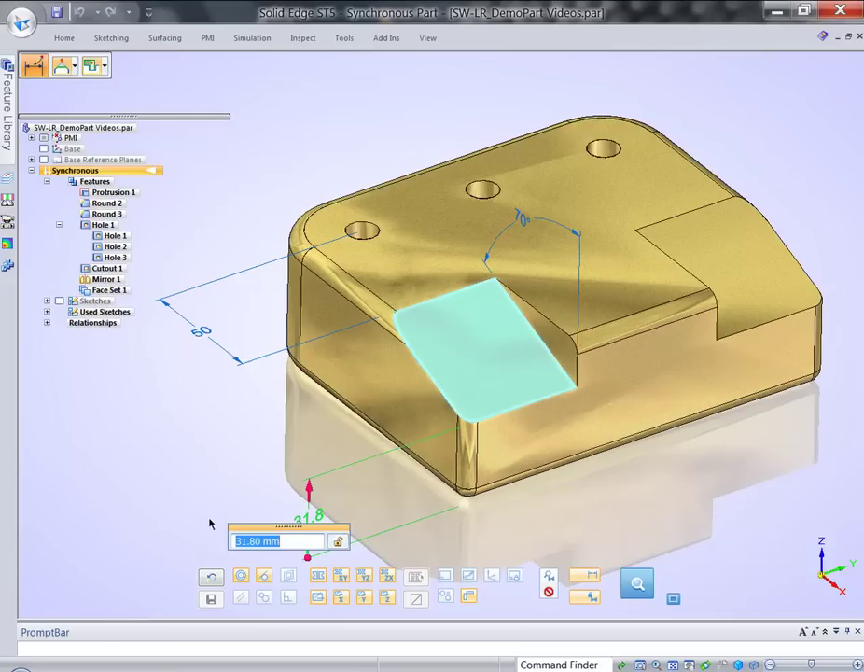
{"action": "type", "text": "25"}
{"action": "key", "text": "Return"}
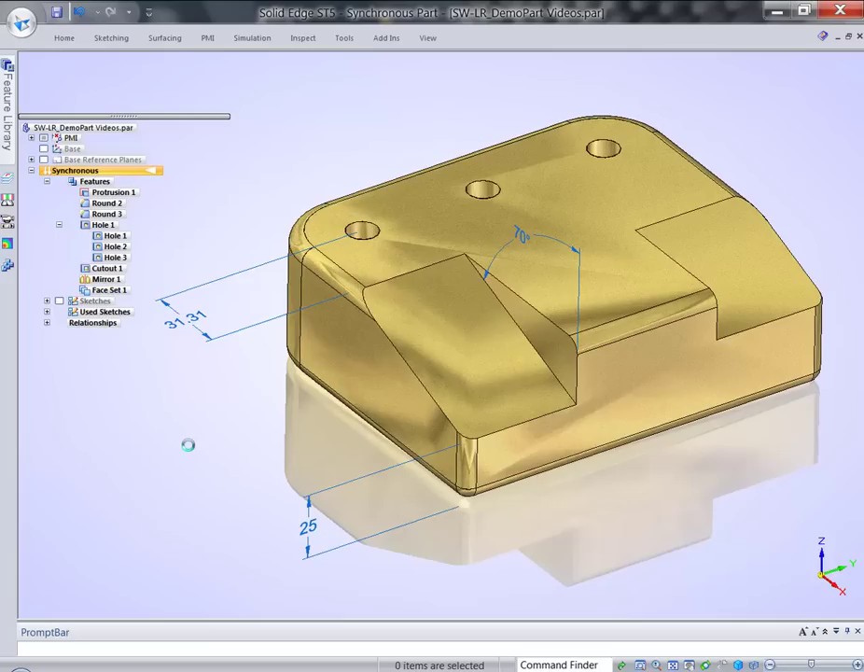
Undo, lock the 50 mm hole dimension, and test a 25 mm step height before undoing it
{"action": "key", "text": "ctrl+z"}
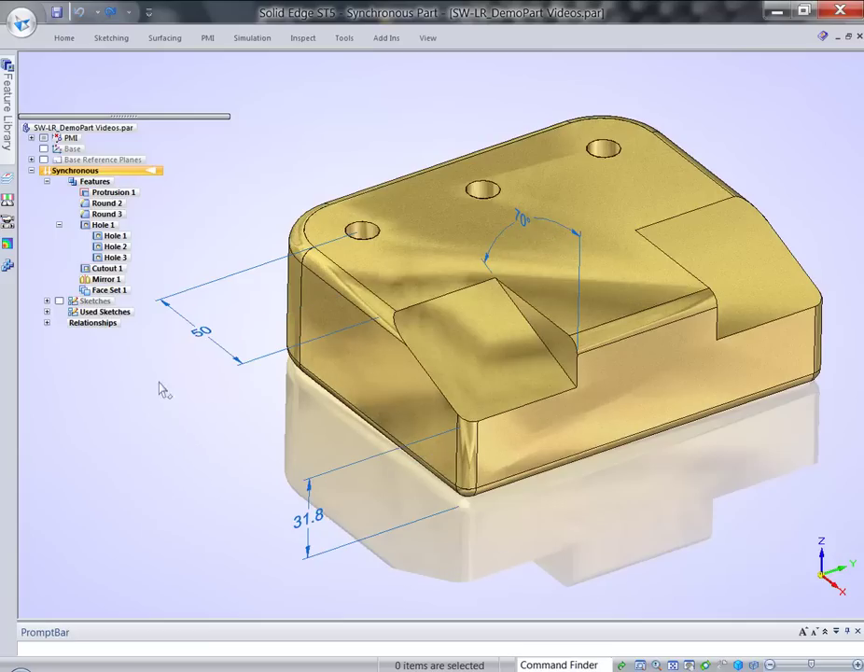
{"action": "left_click", "coordinate": [199, 330]}
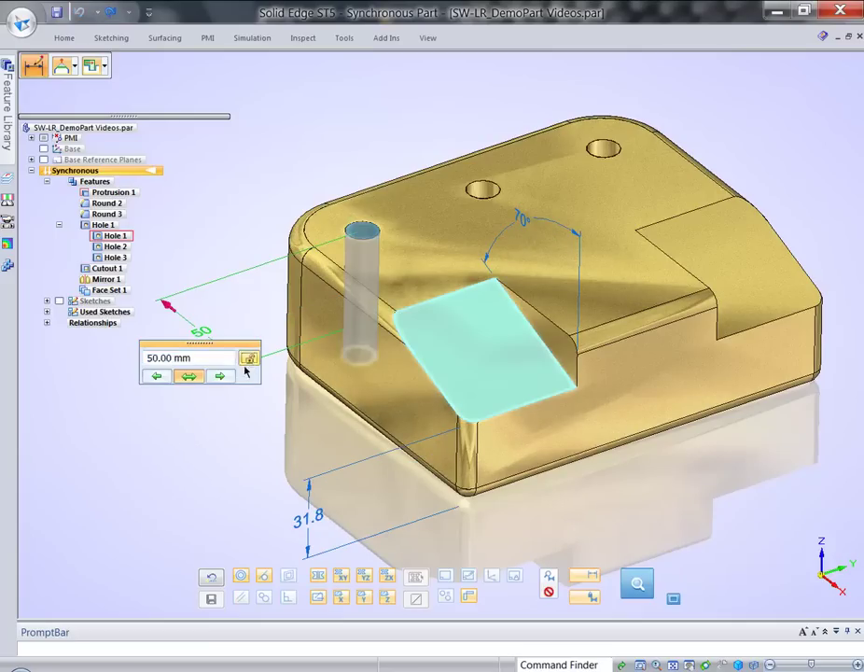
{"action": "key", "text": "Escape"}
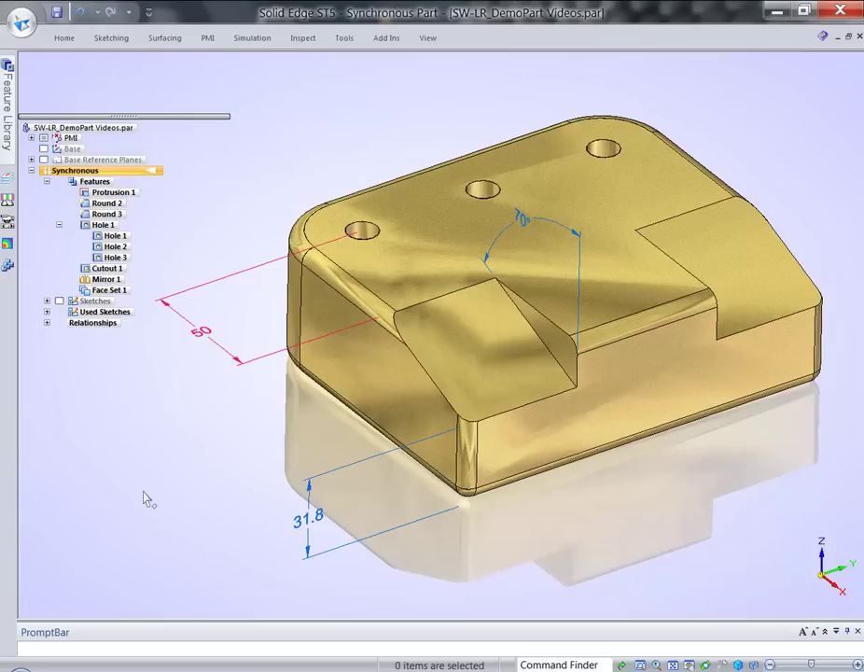
{"action": "left_click", "coordinate": [313, 517]}
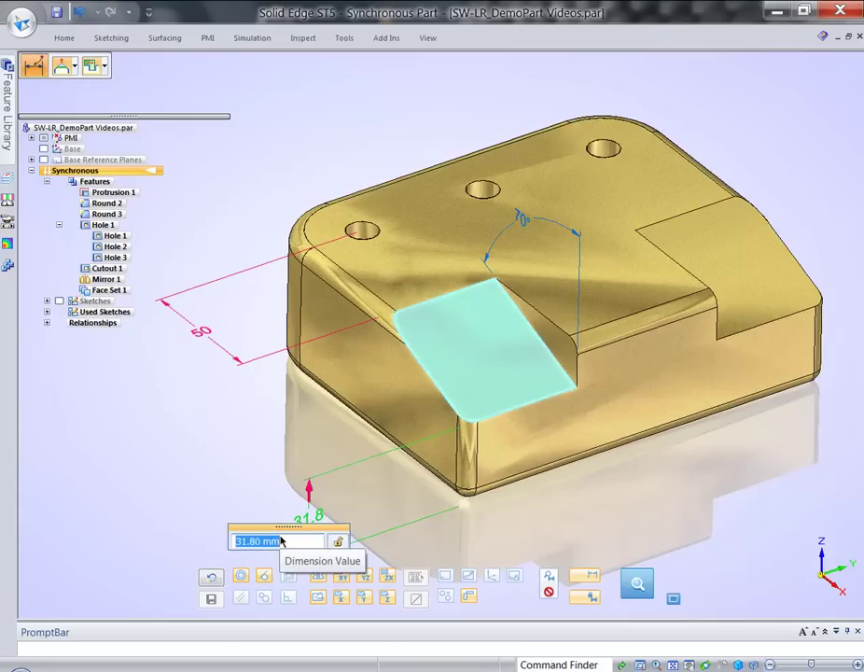
{"action": "type", "text": "25"}
{"action": "key", "text": "Return"}
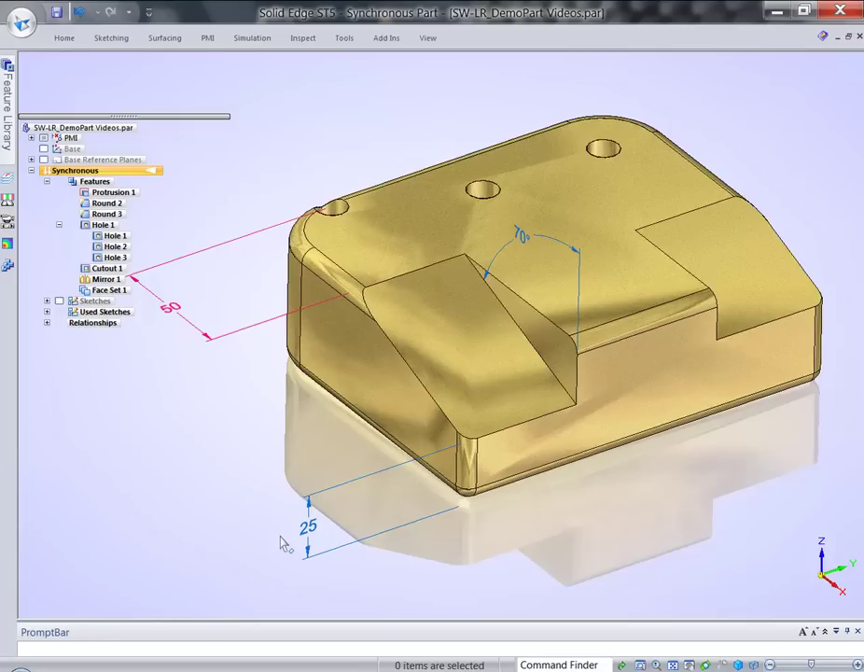
{"action": "key", "text": "ctrl+z"}
Add a 25 mm distance dimension from the left hole to the part's top edge
{"action": "scroll", "coordinate": [401, 185], "scroll_direction": "up", "scroll_amount": 5}
{"action": "scroll", "coordinate": [399, 187], "scroll_direction": "up", "scroll_amount": 2}
{"action": "right_click", "coordinate": [388, 156]}
{"action": "left_click", "coordinate": [356, 157]}
{"action": "scroll", "coordinate": [357, 143], "scroll_direction": "up", "scroll_amount": 4}
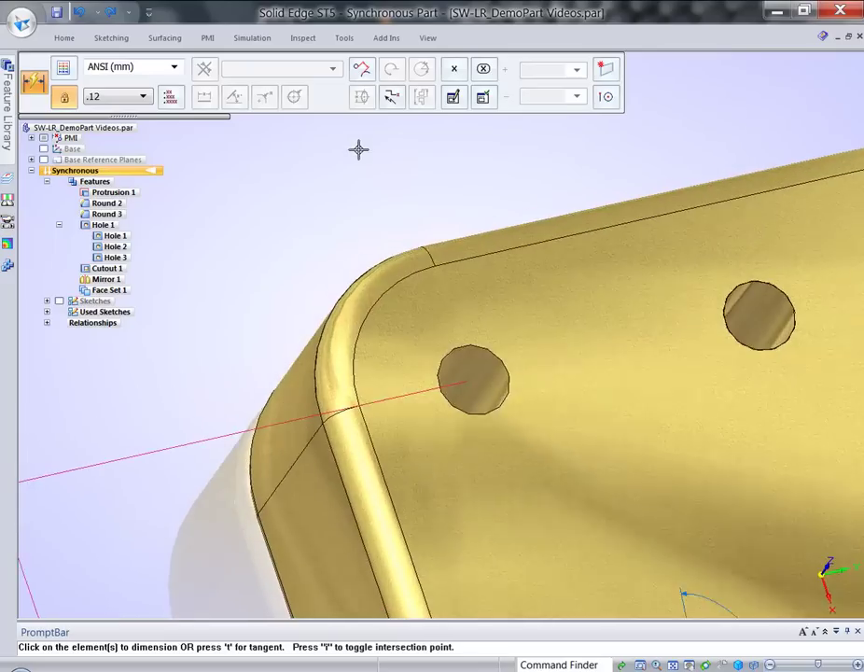
{"action": "left_click", "coordinate": [505, 340]}
{"action": "left_click", "coordinate": [508, 238]}
{"action": "left_click", "coordinate": [244, 341]}
{"action": "scroll", "coordinate": [316, 248], "scroll_direction": "down", "scroll_amount": 6}
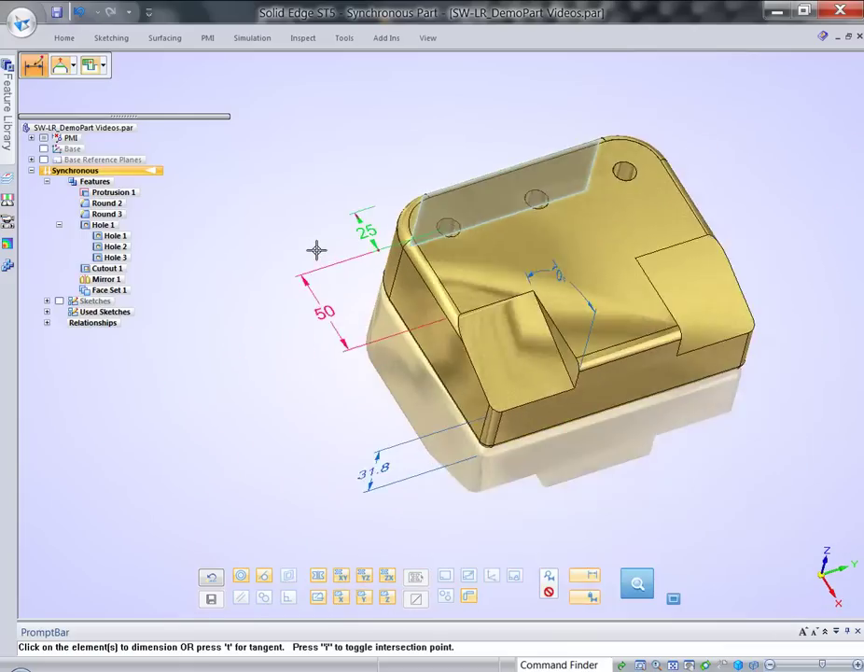
{"action": "key", "text": "Escape"}
Test a 25 mm step height again, then undo back to 31.8
{"action": "left_click", "coordinate": [314, 500]}
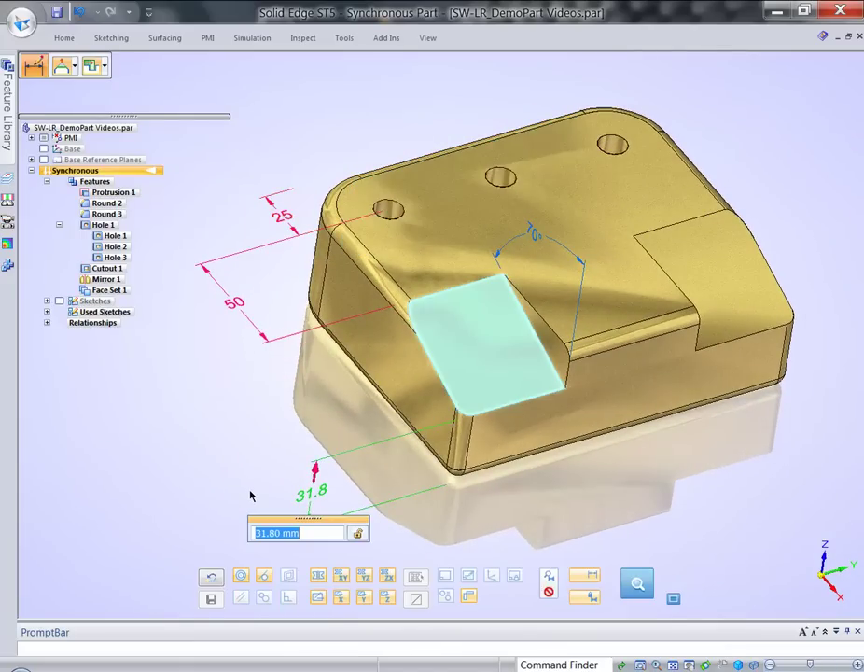
{"action": "type", "text": "25"}
{"action": "key", "text": "Return"}
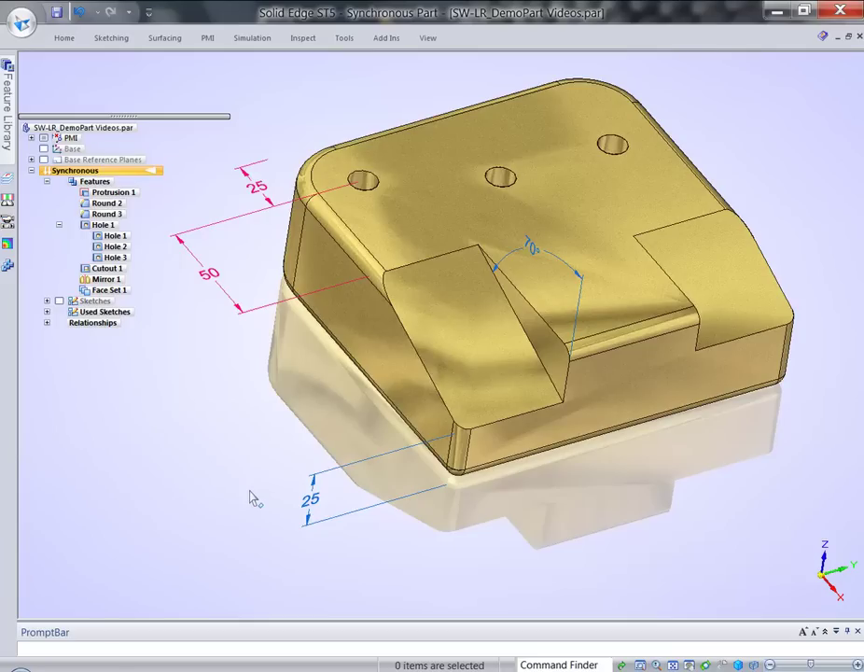
{"action": "key", "text": "ctrl+z"}
Add 25 mm dimensions from the right-hand hole to the right edge and the top edge
{"action": "scroll", "coordinate": [558, 168], "scroll_direction": "up", "scroll_amount": 5}
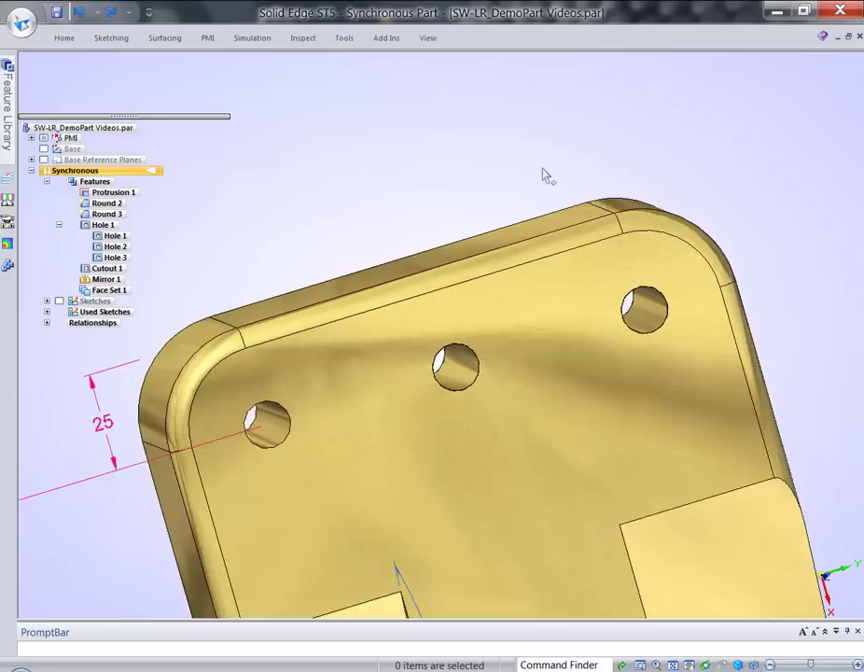
{"action": "right_click_drag", "start_coordinate": [429, 161], "coordinate": [393, 151]}
{"action": "left_click", "coordinate": [480, 346]}
{"action": "left_click", "coordinate": [428, 269]}
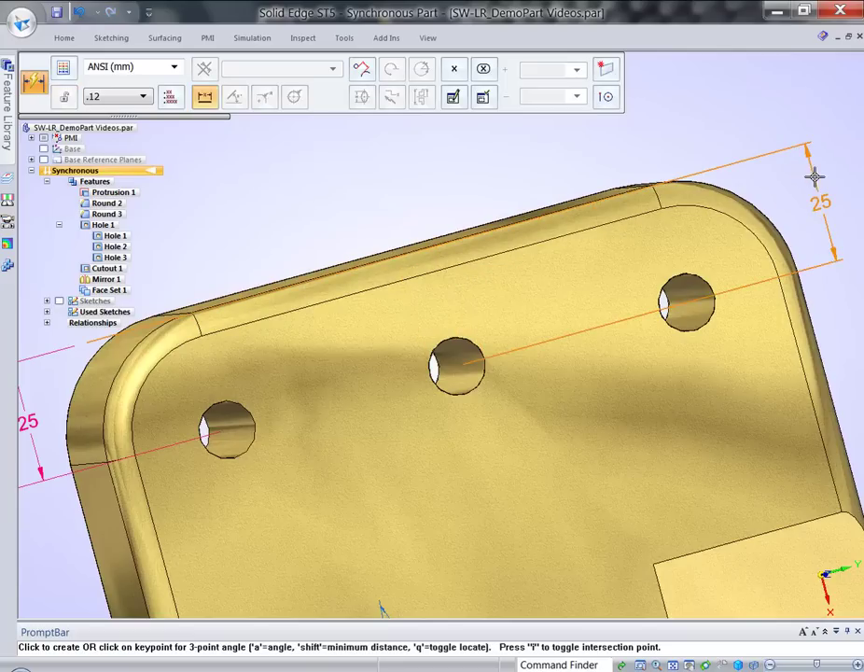
{"action": "left_click", "coordinate": [813, 176]}
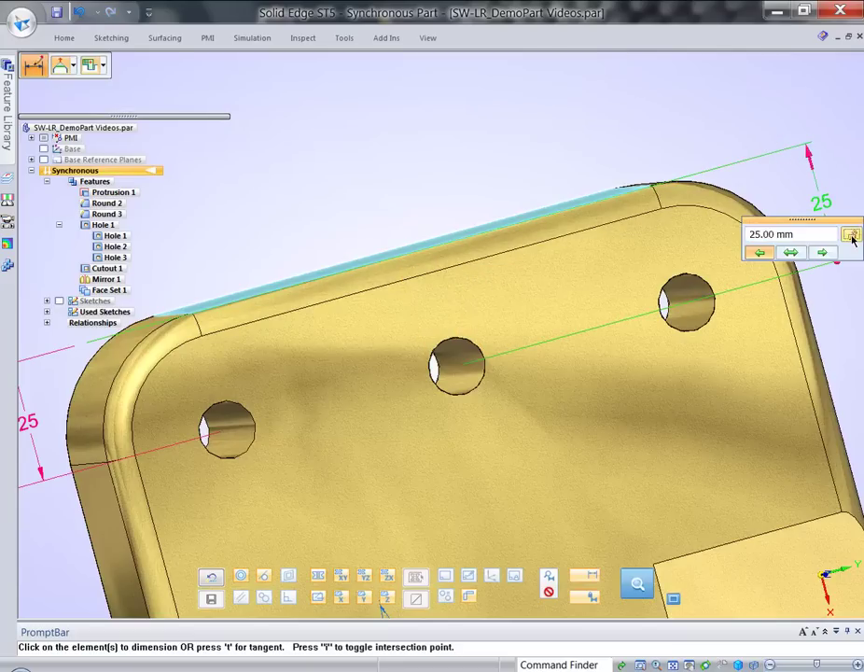
{"action": "scroll", "coordinate": [802, 202], "scroll_direction": "down", "scroll_amount": 2}
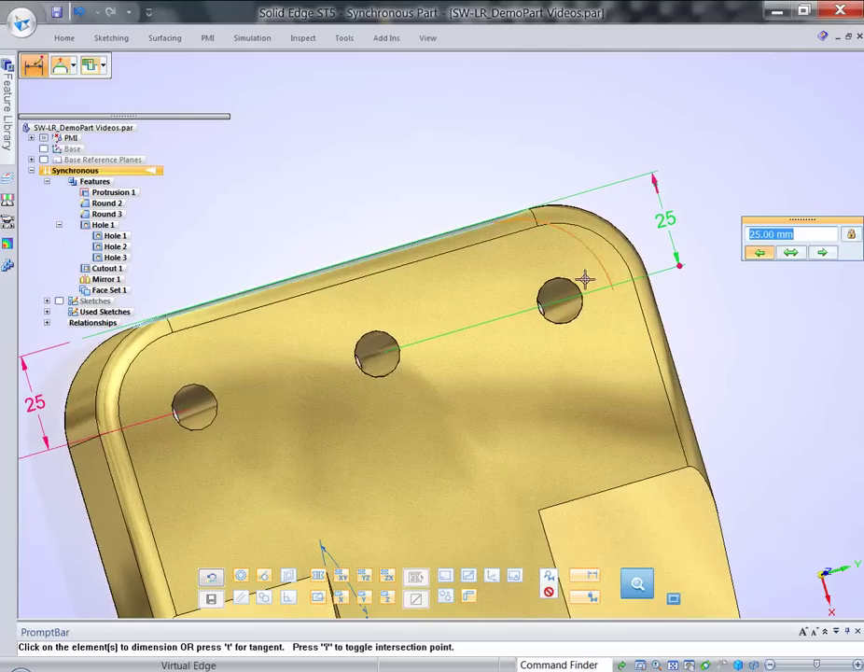
{"action": "left_click", "coordinate": [575, 284]}
{"action": "left_click", "coordinate": [501, 224]}
{"action": "left_click", "coordinate": [734, 199]}
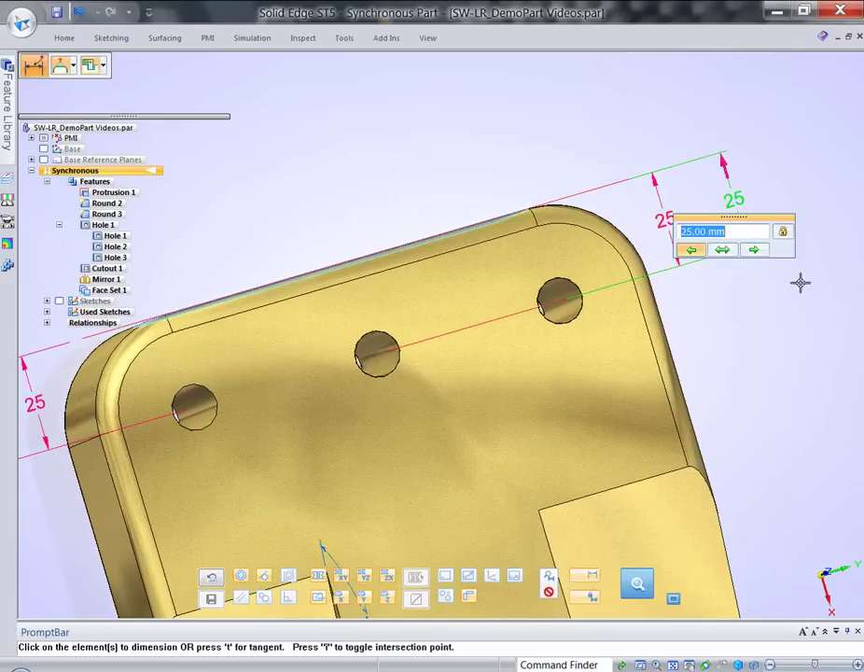
{"action": "key", "text": "ctrl+i"}
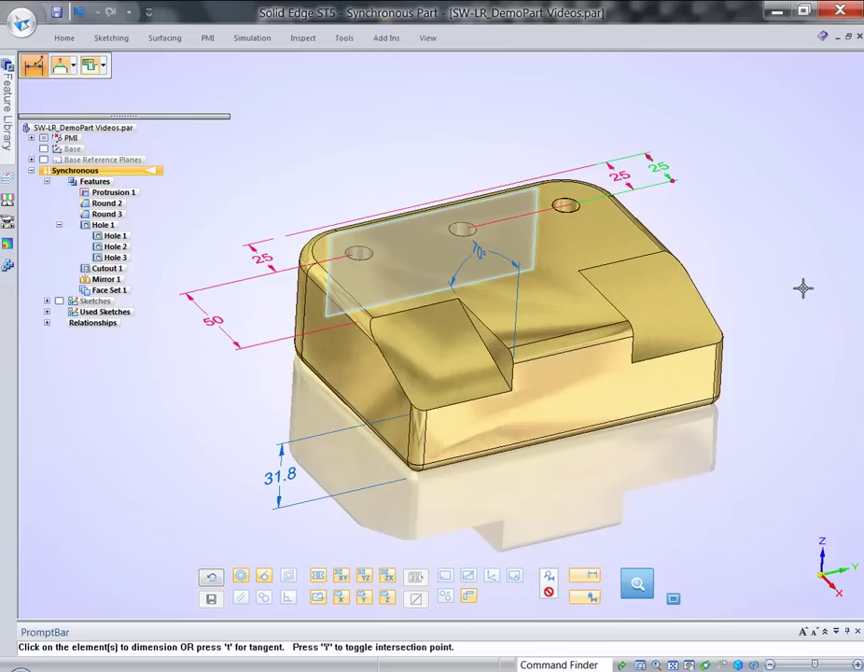
{"action": "key", "text": "Escape"}
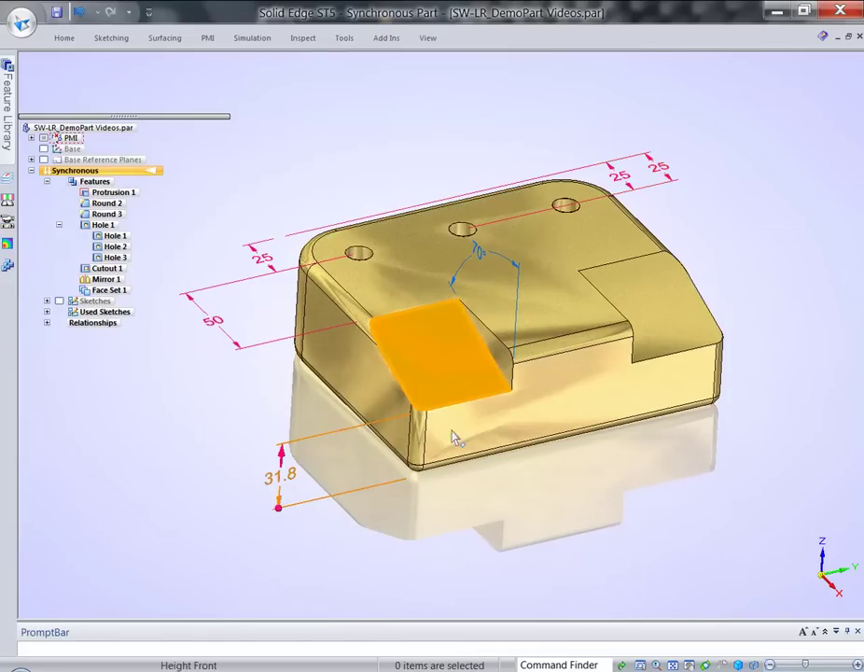
{"action": "left_click", "coordinate": [456, 375]}
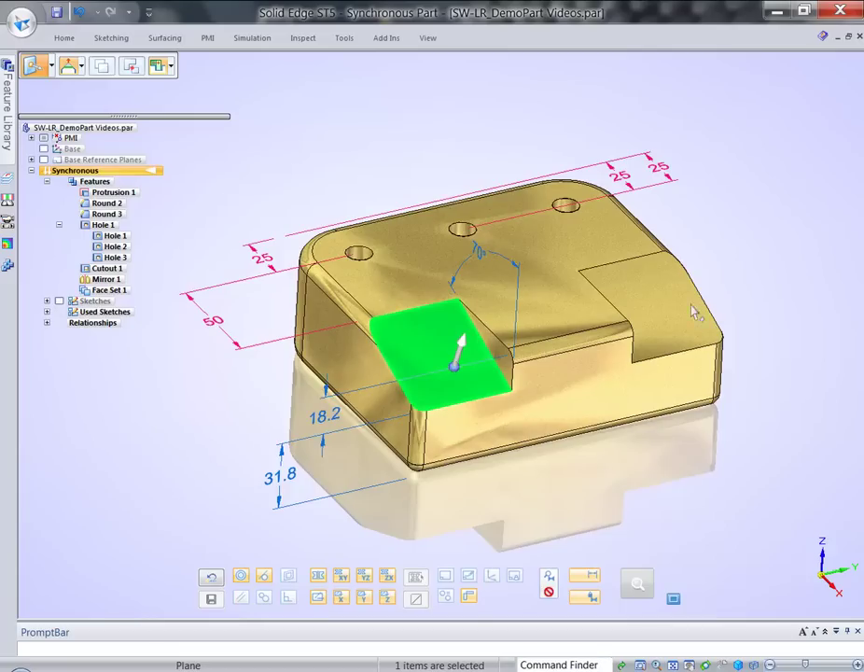
{"action": "left_click", "coordinate": [690, 343], "text": "ctrl"}
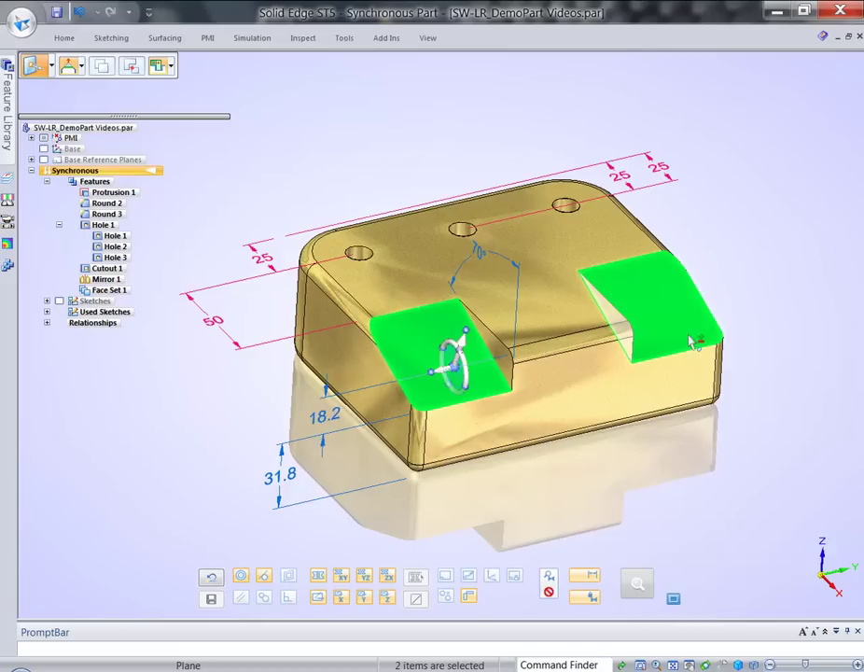
{"action": "left_click", "coordinate": [280, 474]}
{"action": "type", "text": "25"}
{"action": "key", "text": "Return"}
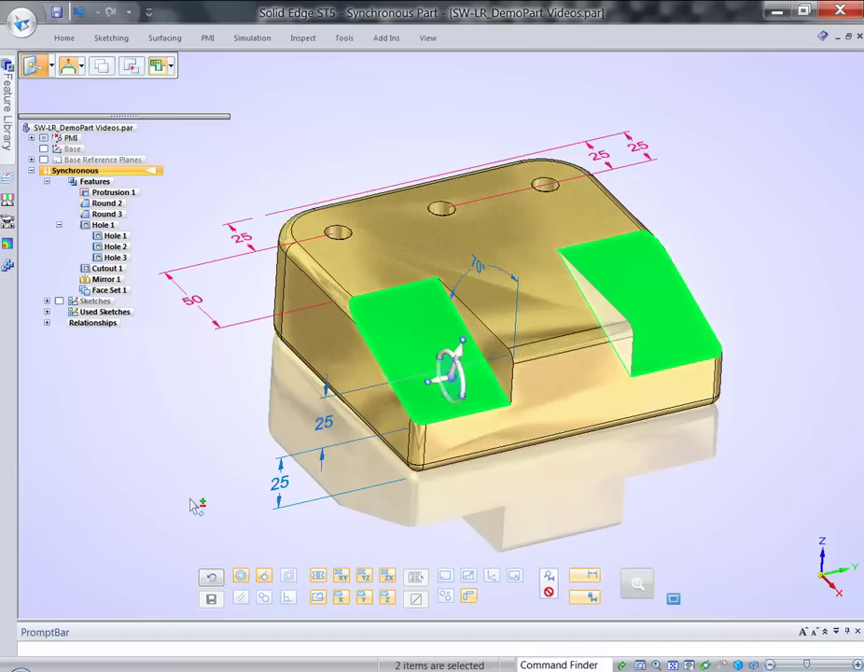
{"action": "left_click", "coordinate": [191, 504]}
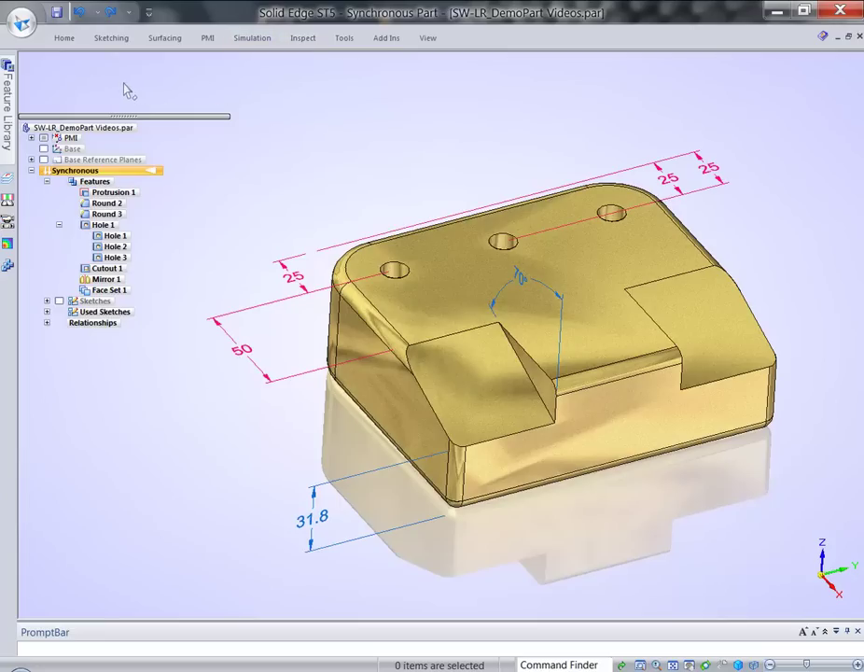
Undo the three 25 mm dimension placements and bring up the Face Relate options
{"action": "left_click", "coordinate": [97, 13]}
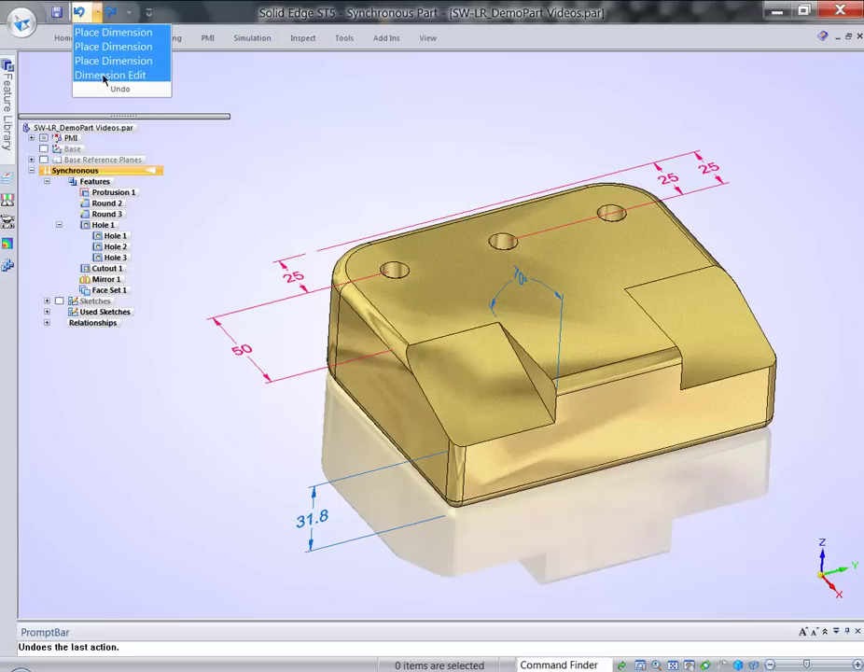
{"action": "left_click", "coordinate": [107, 62]}
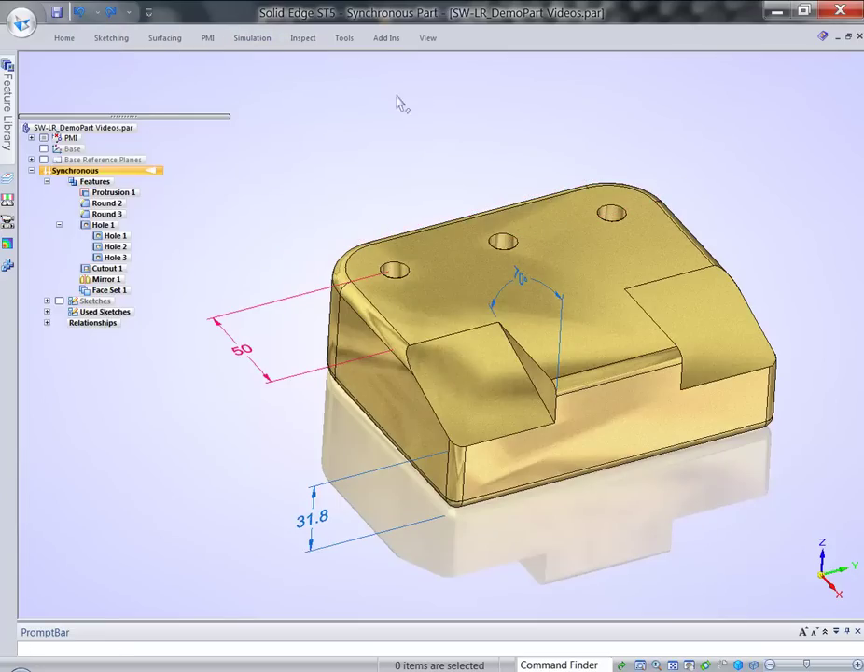
{"action": "left_click", "coordinate": [65, 38]}
{"action": "left_click", "coordinate": [625, 117]}
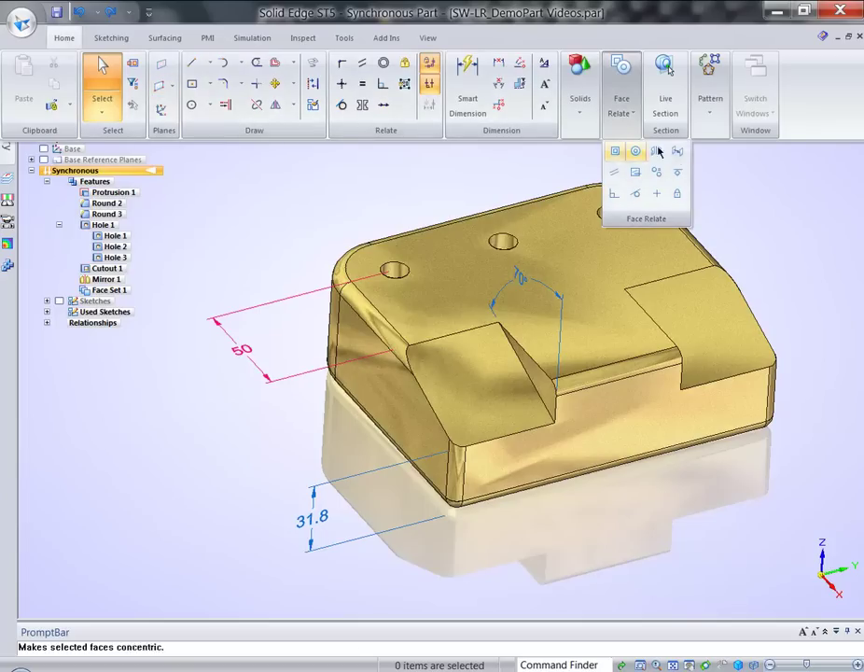
Make the three hole faces and the top face rigid to one another
{"action": "left_click", "coordinate": [678, 194]}
{"action": "scroll", "coordinate": [771, 193], "scroll_direction": "up", "scroll_amount": 5}
{"action": "left_click", "coordinate": [308, 315]}
{"action": "left_click", "coordinate": [479, 260]}
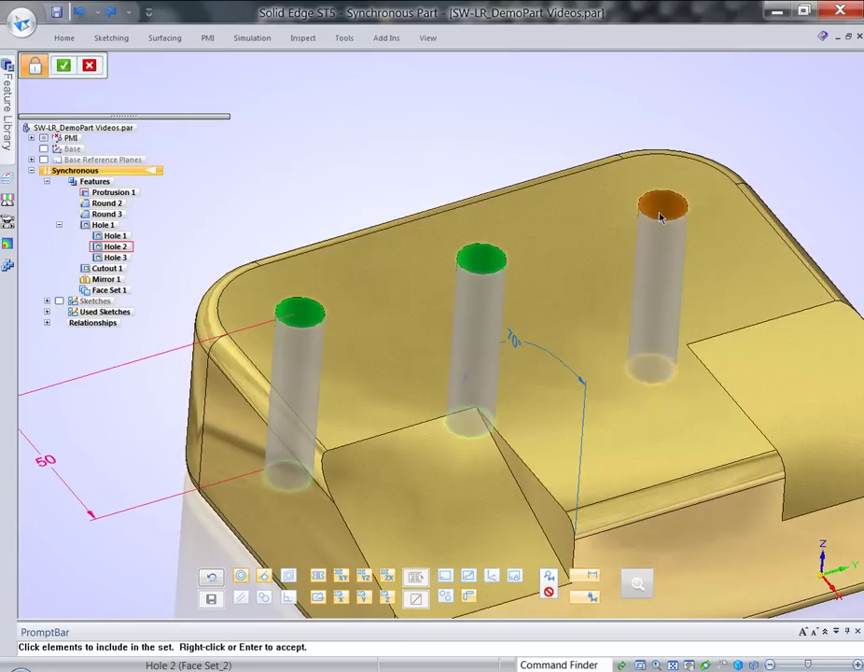
{"action": "left_click", "coordinate": [659, 221]}
{"action": "right_click", "coordinate": [519, 224]}
{"action": "right_click", "coordinate": [349, 158]}
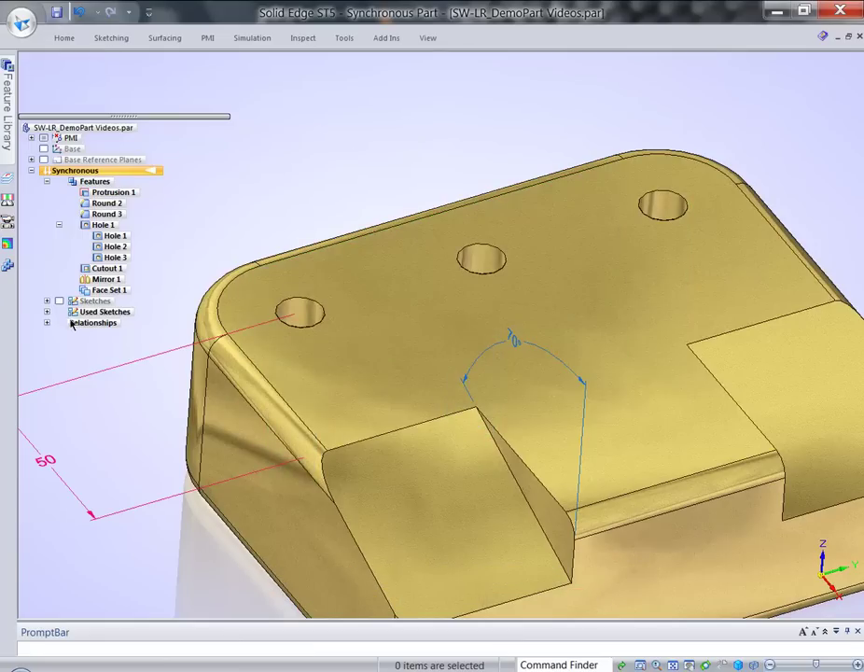
Expand Relationships to show the faces inside Rigid 6
{"action": "left_click", "coordinate": [46, 322]}
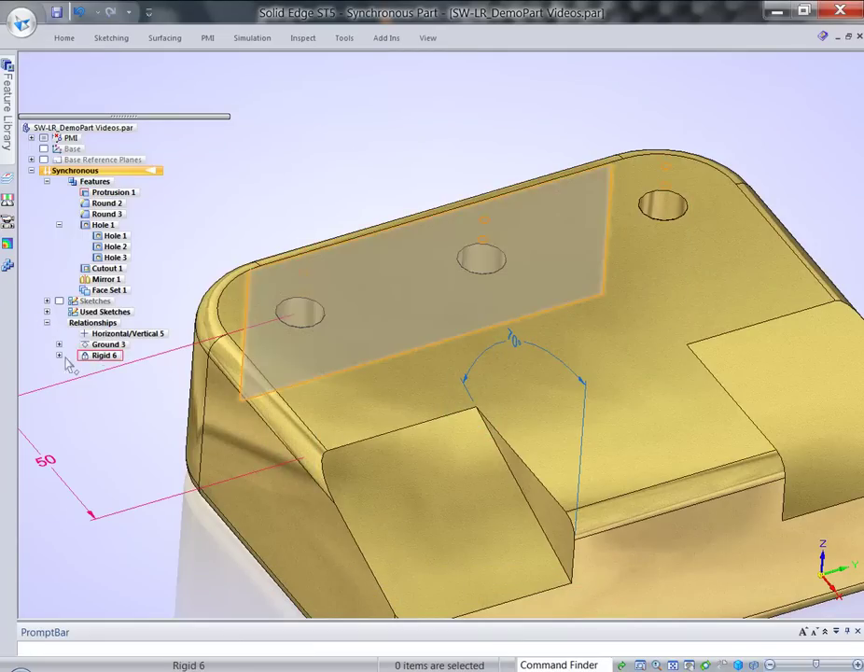
{"action": "left_click", "coordinate": [59, 356]}
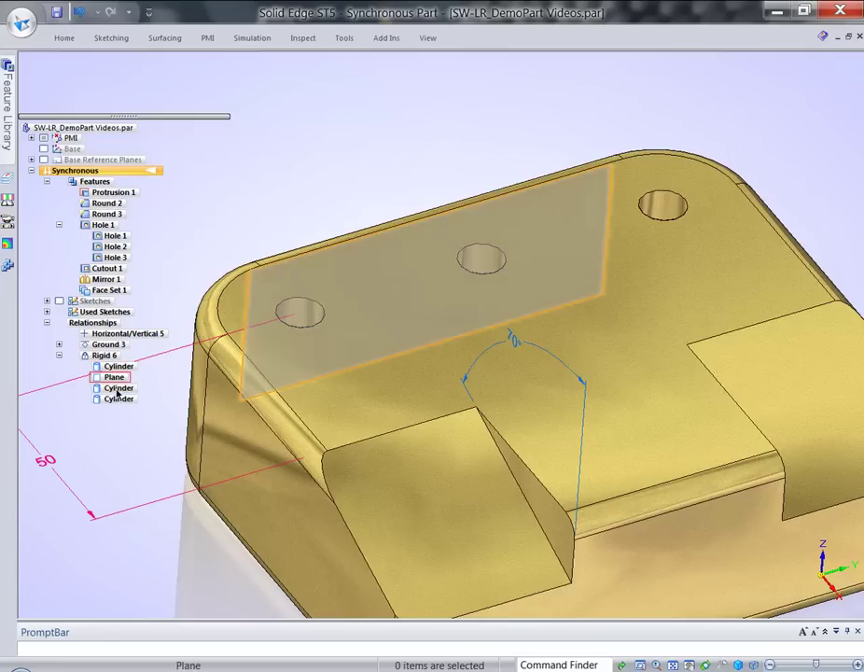
{"action": "left_click", "coordinate": [59, 355]}
{"action": "key", "text": "ctrl+f"}
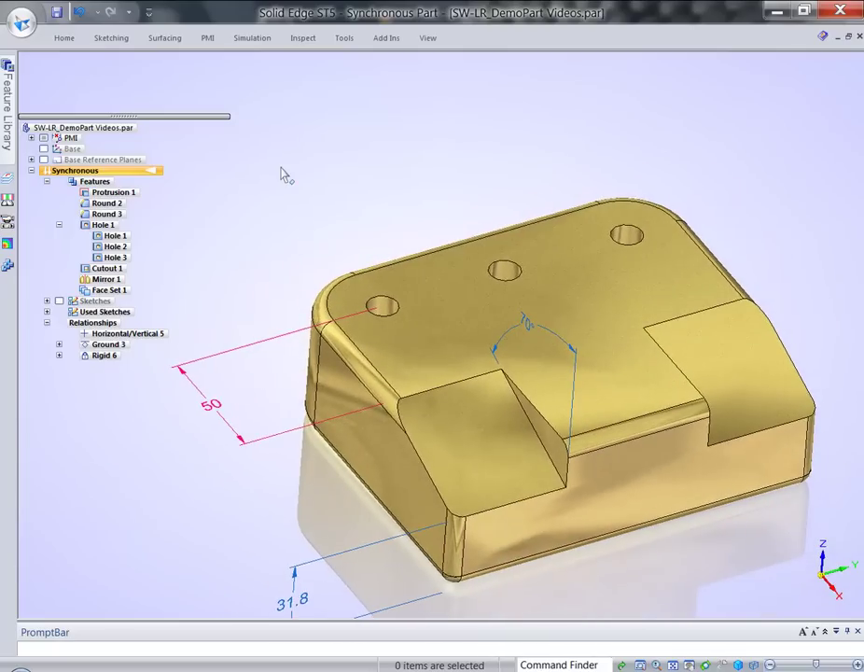
{"action": "left_click", "coordinate": [59, 356]}
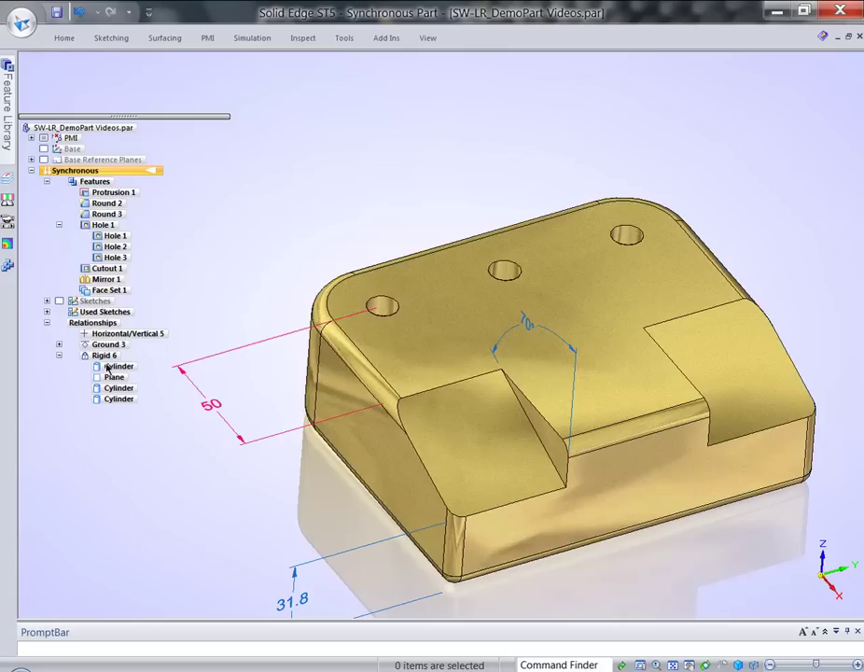
Make the right pocket face persistently coplanar with the front pocket face
{"action": "left_click", "coordinate": [58, 356]}
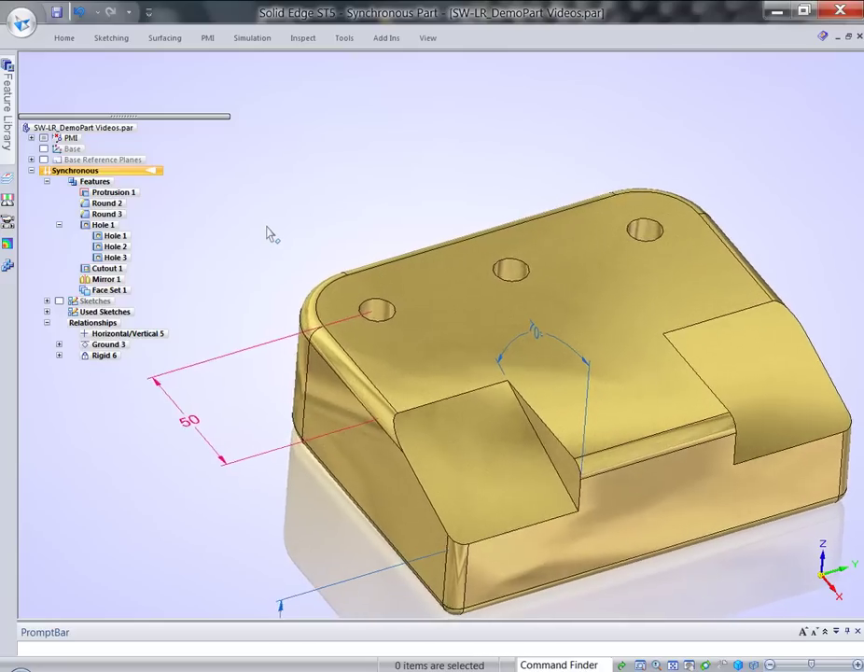
{"action": "left_click", "coordinate": [64, 37]}
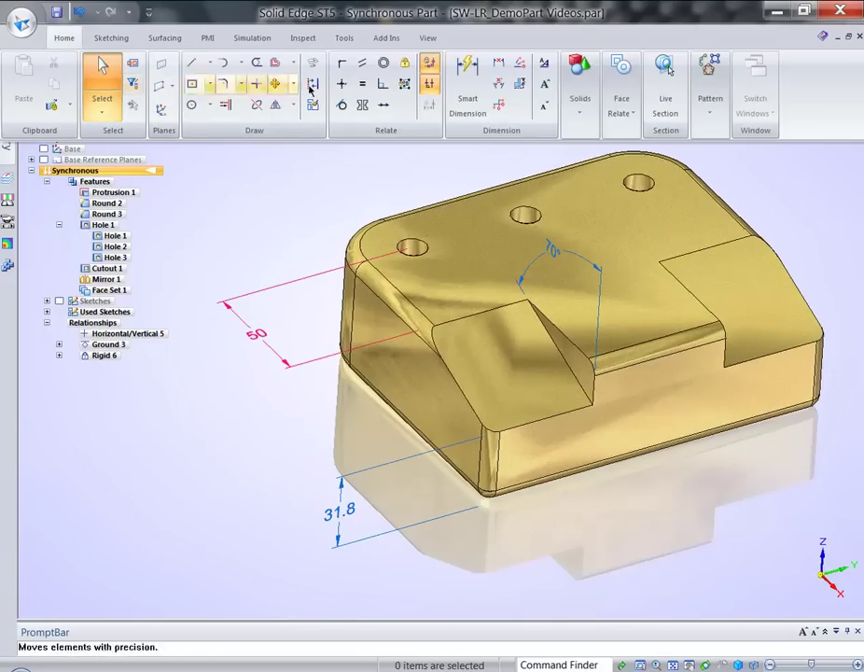
{"action": "left_click", "coordinate": [620, 111]}
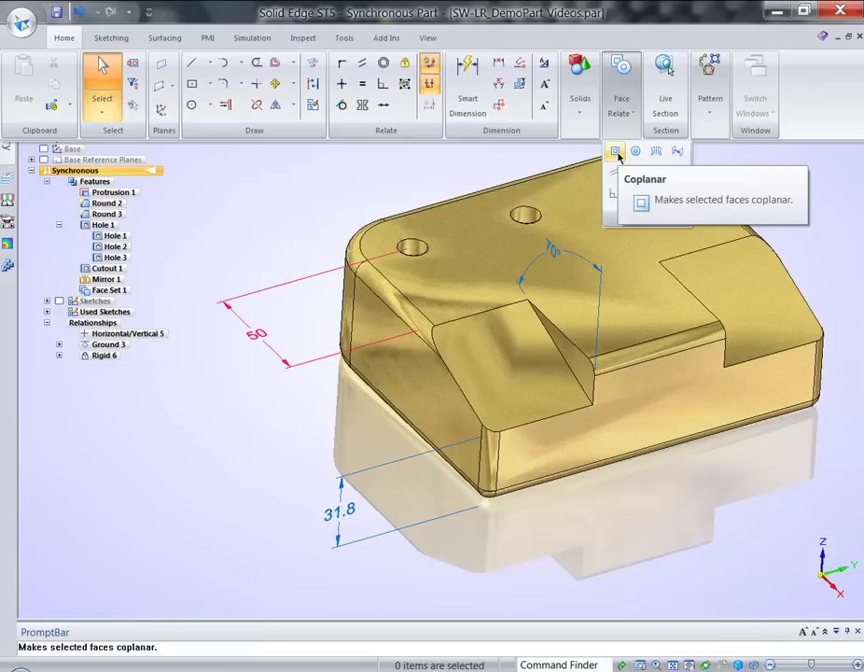
{"action": "left_click", "coordinate": [614, 152]}
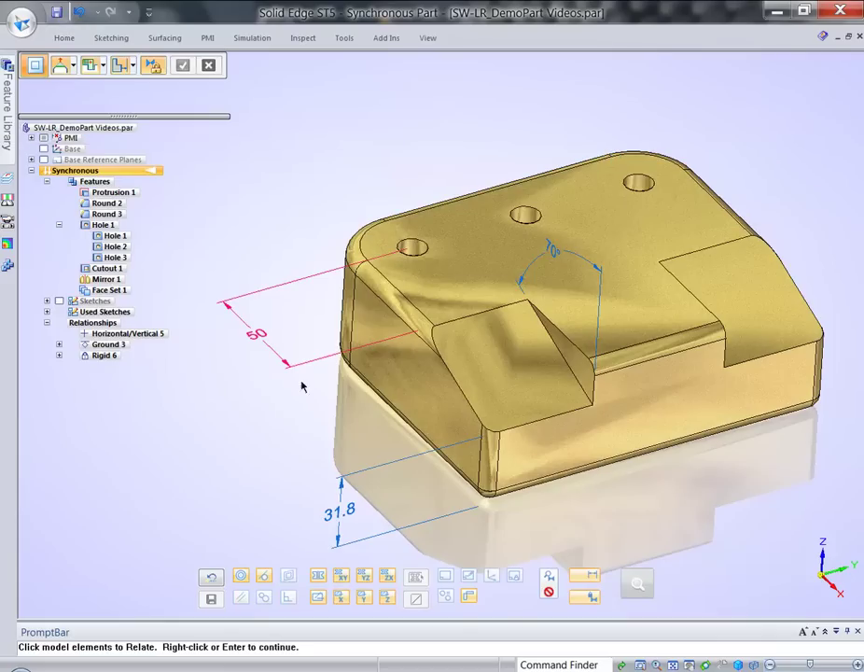
{"action": "left_click", "coordinate": [154, 66]}
{"action": "left_click", "coordinate": [744, 278]}
{"action": "right_click", "coordinate": [774, 162]}
{"action": "left_click", "coordinate": [539, 379]}
{"action": "right_click", "coordinate": [512, 139]}
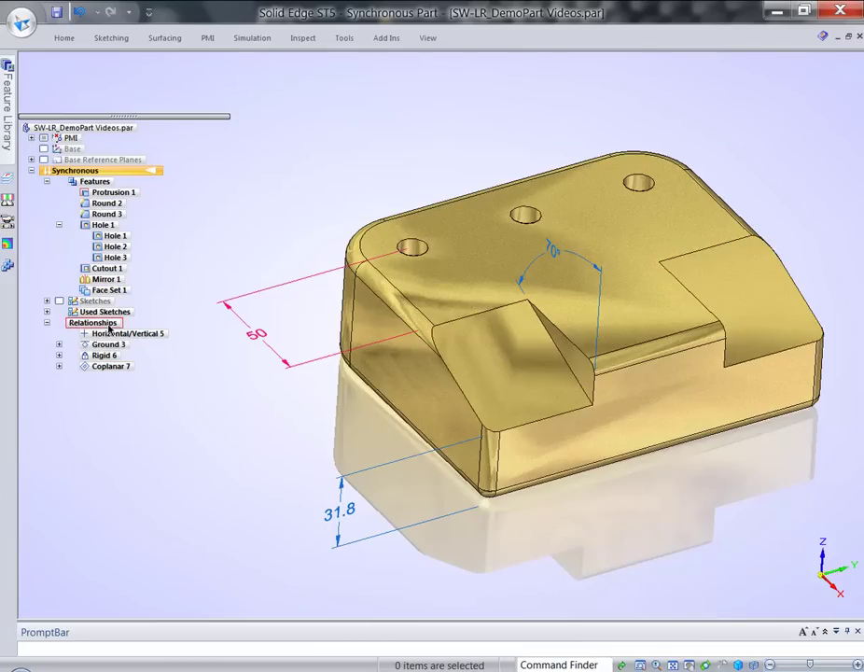
Test a 25 mm step height, then undo back to 31.8
{"action": "left_click", "coordinate": [334, 504]}
{"action": "type", "text": "25"}
{"action": "key", "text": "Return"}
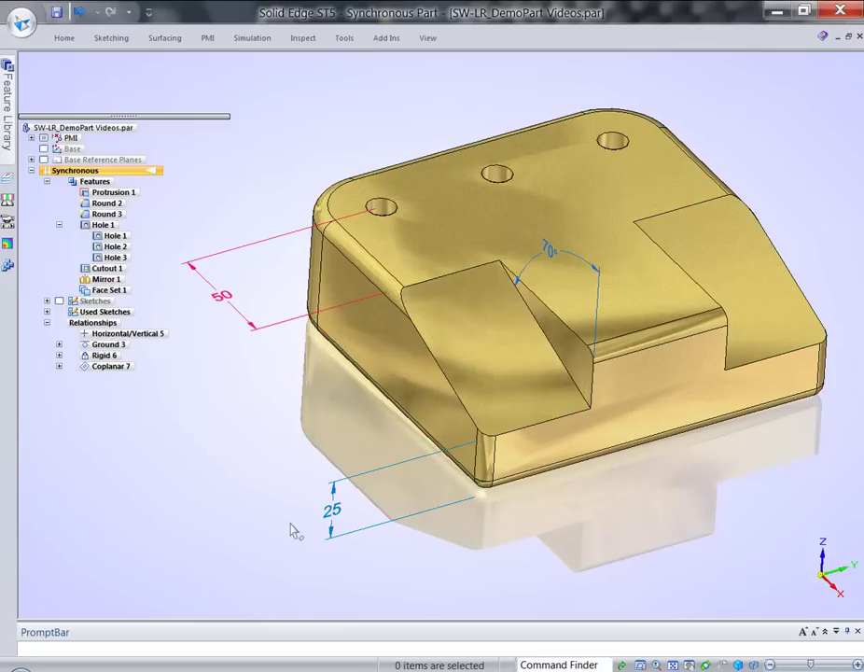
{"action": "key", "text": "ctrl+z"}
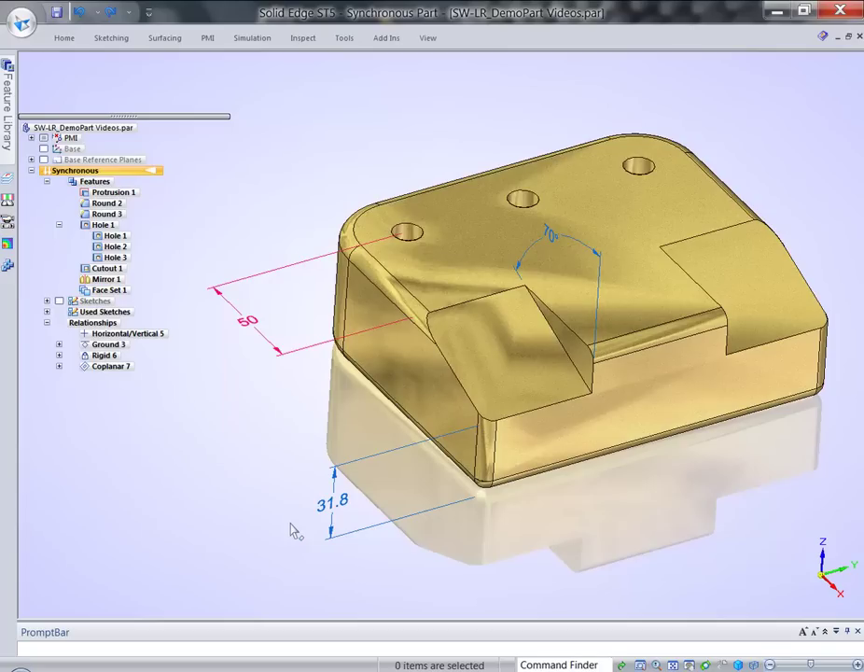
Undo the Coplanar 7 and Rigid 6 relationships and select the 31.8 height dimension
{"action": "left_click", "coordinate": [97, 13]}
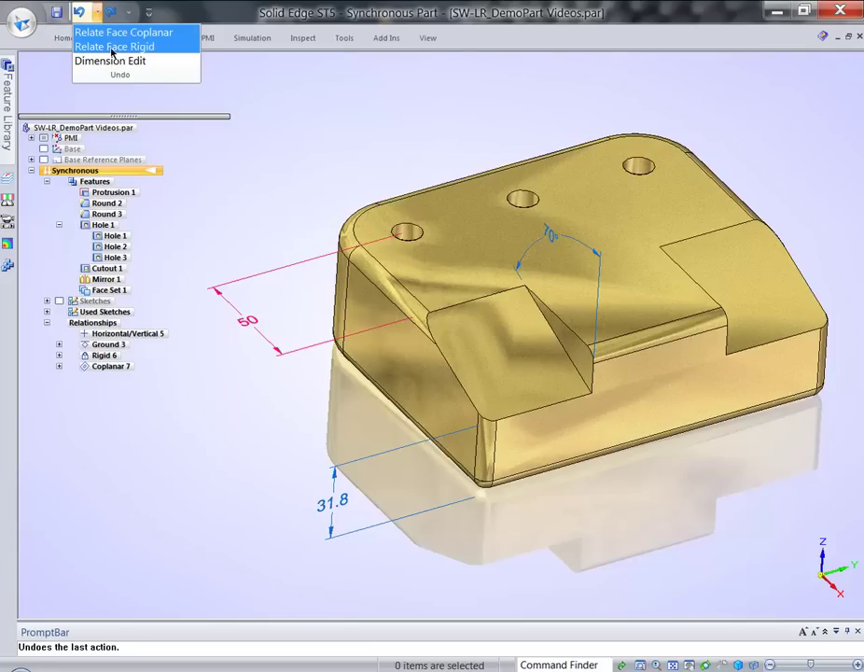
{"action": "left_click", "coordinate": [107, 46]}
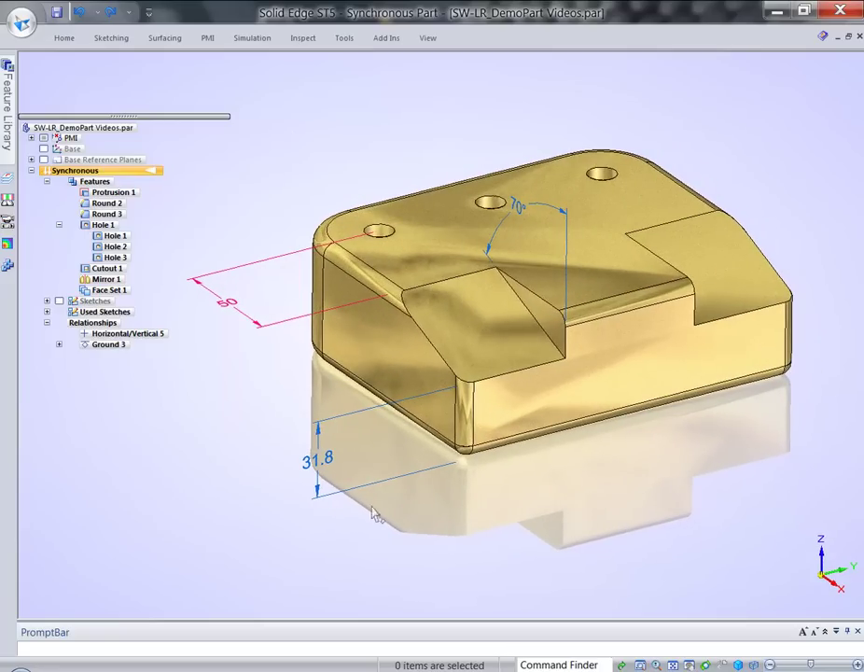
{"action": "left_click", "coordinate": [322, 457]}
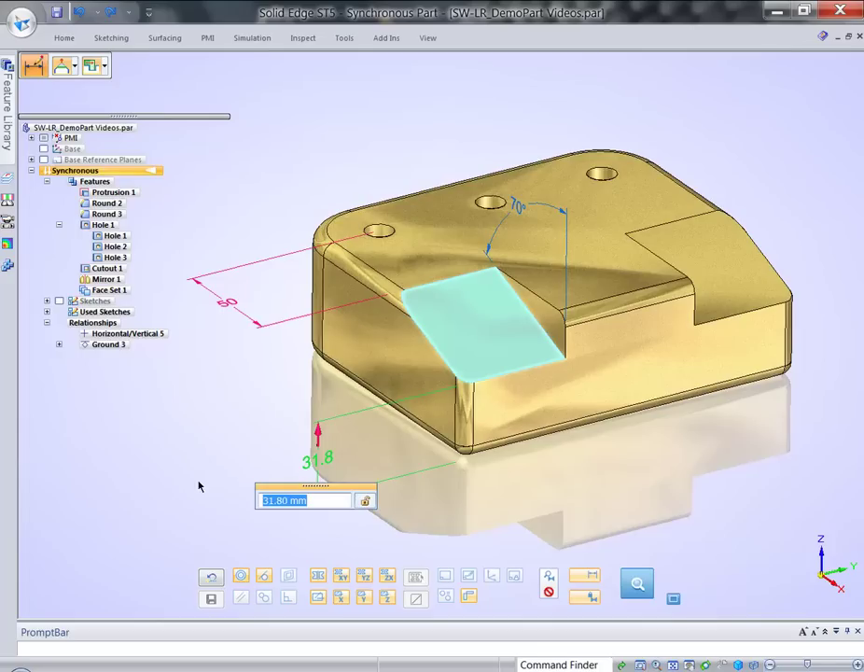
Suspend all Live Rules and scroll the sloped face height value to 30.21 mm
{"action": "left_click", "coordinate": [550, 590]}
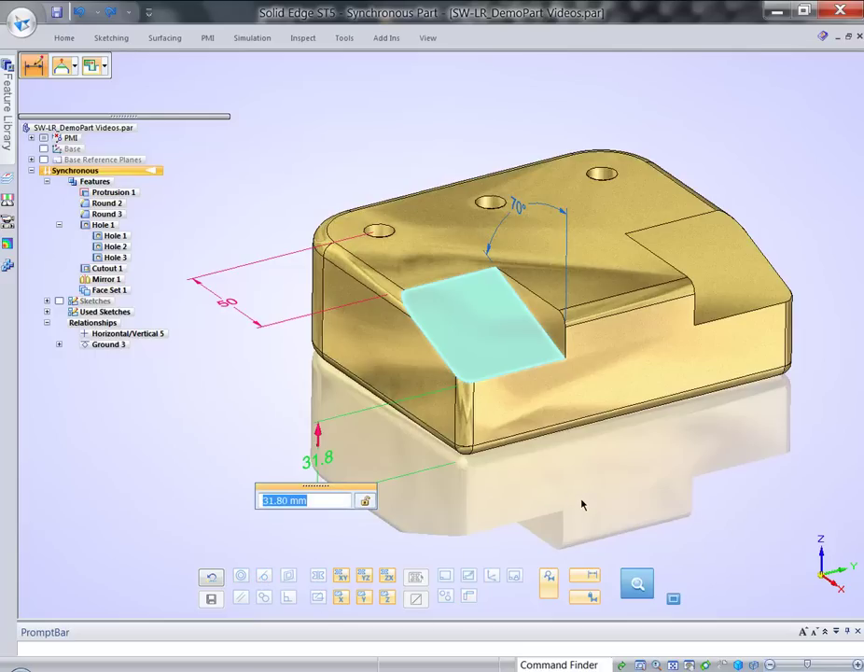
{"action": "left_click", "coordinate": [324, 504]}
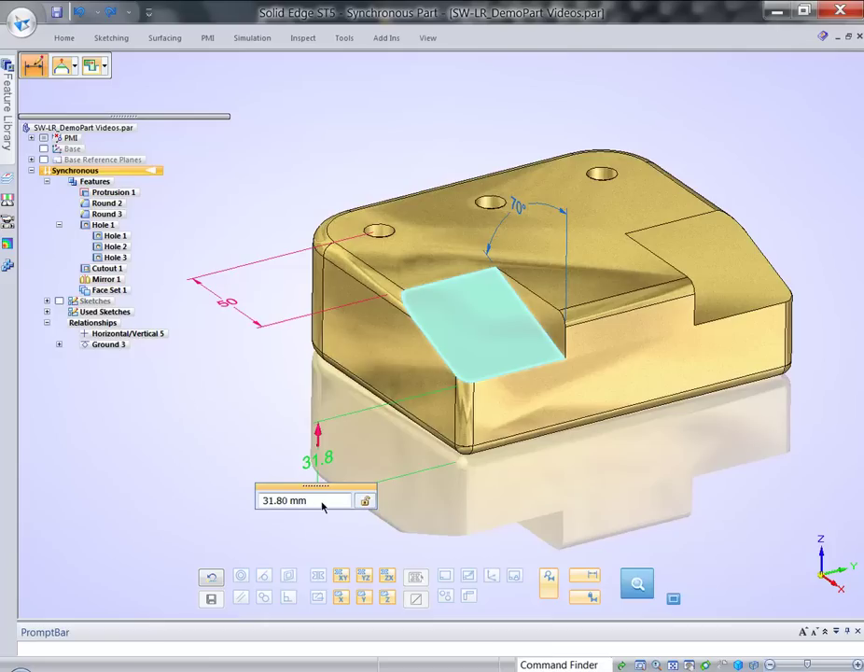
{"action": "scroll", "coordinate": [323, 504], "scroll_direction": "down", "scroll_amount": 5}
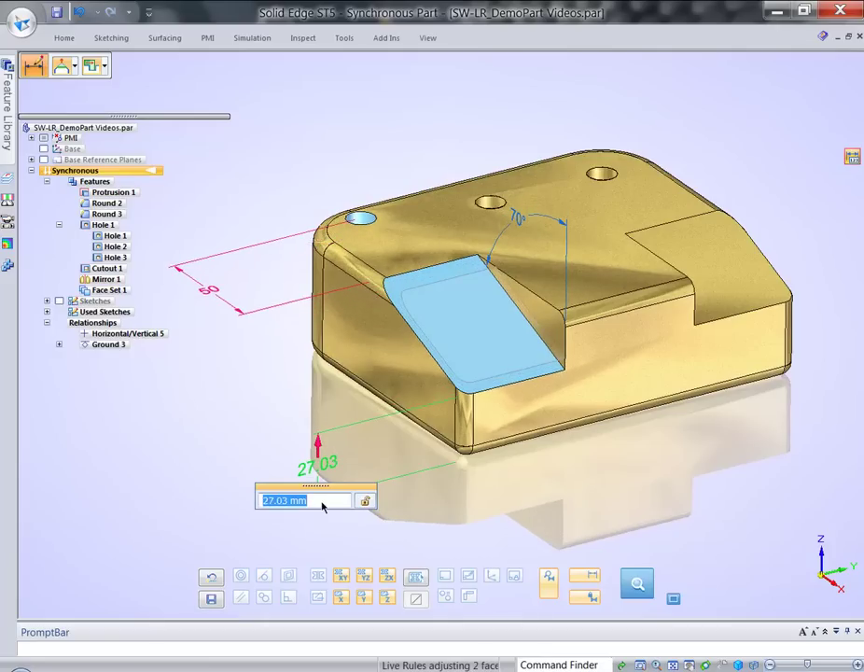
{"action": "scroll", "coordinate": [323, 506], "scroll_direction": "up", "scroll_amount": 1}
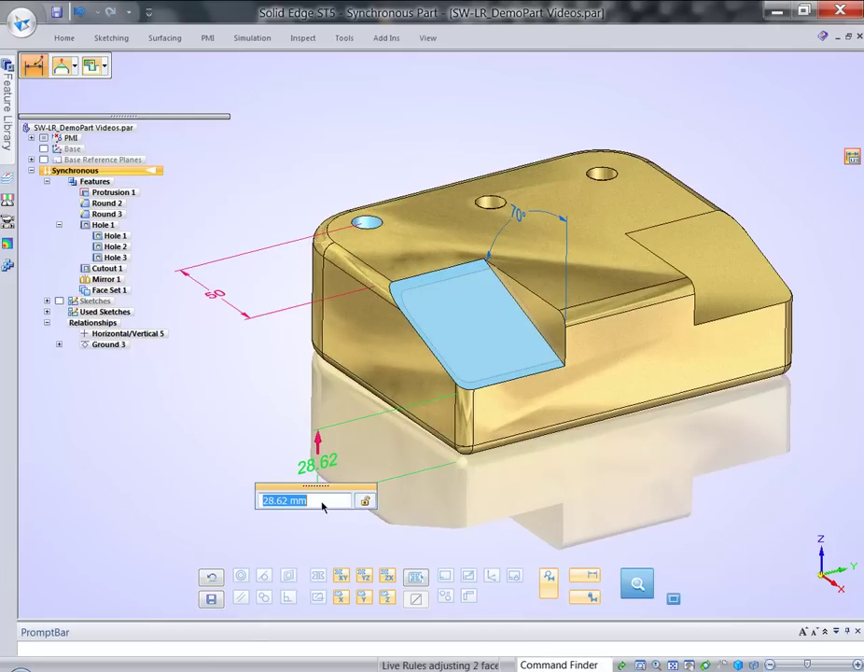
{"action": "scroll", "coordinate": [324, 505], "scroll_direction": "up", "scroll_amount": 1}
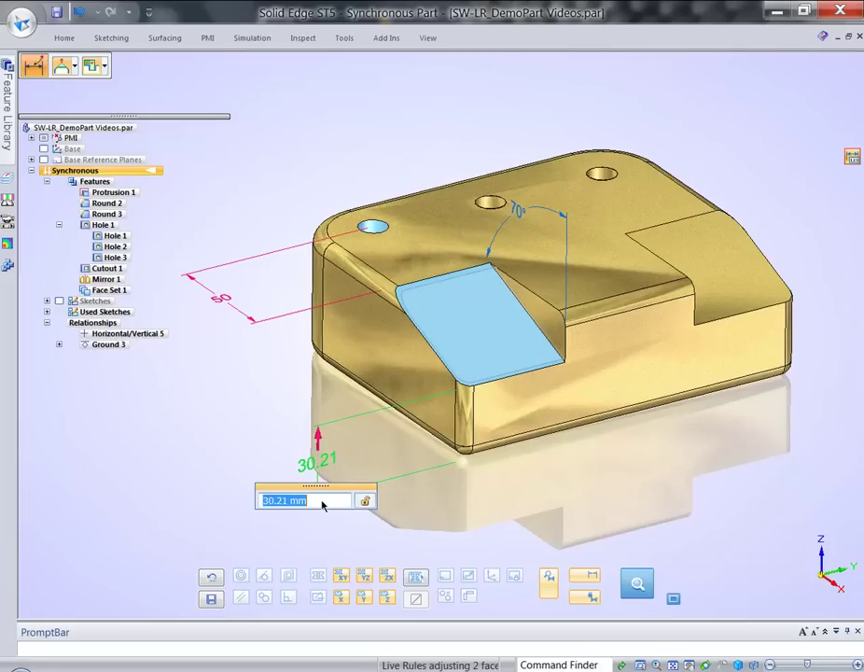
{"action": "scroll", "coordinate": [324, 505], "scroll_direction": "down", "scroll_amount": 2}
{"action": "scroll", "coordinate": [323, 504], "scroll_direction": "up", "scroll_amount": 2}
Turn on Maintain Concentric Faces and Maintain Tangent Faces, then re-solve the height edit
{"action": "left_click", "coordinate": [240, 577]}
{"action": "left_click", "coordinate": [264, 577]}
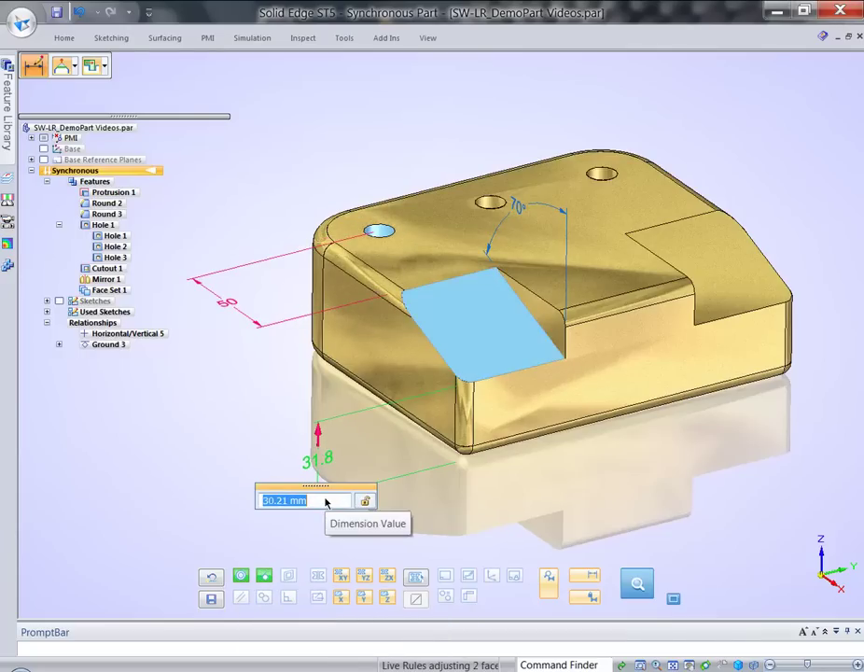
{"action": "left_click", "coordinate": [318, 501]}
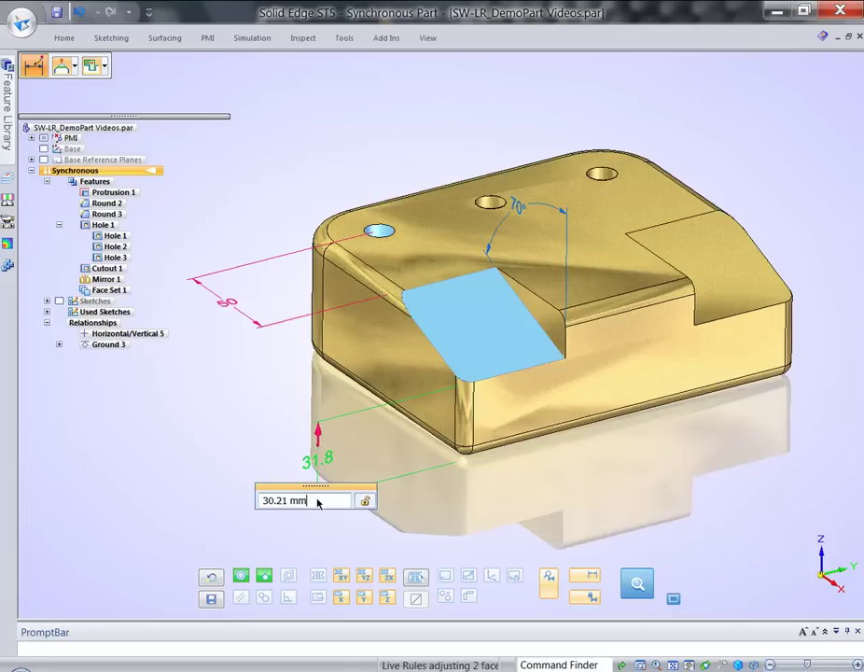
{"action": "key", "text": "Return"}
Scroll the height value through trial sizes while the hole and rounded side follow
{"action": "scroll", "coordinate": [319, 502], "scroll_direction": "down", "scroll_amount": 2}
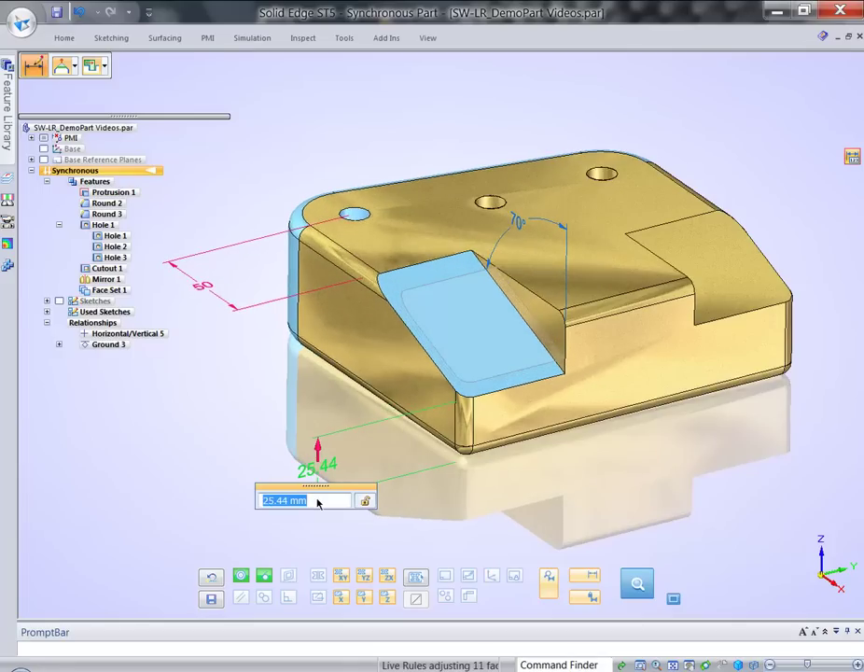
{"action": "middle_click_drag", "start_coordinate": [317, 502], "coordinate": [322, 504]}
{"action": "left_click", "coordinate": [326, 502]}
{"action": "scroll", "coordinate": [325, 505], "scroll_direction": "down", "scroll_amount": 1}
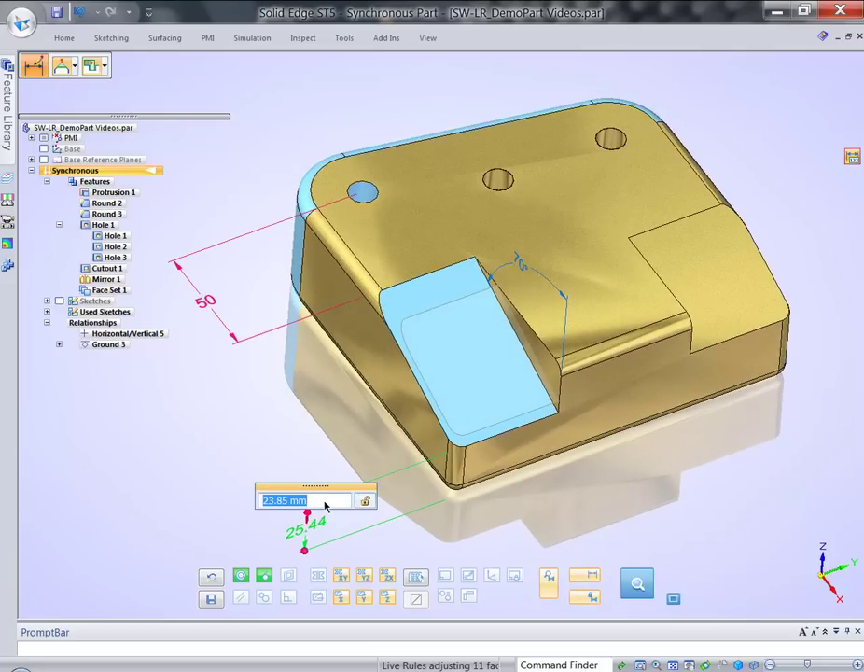
{"action": "scroll", "coordinate": [324, 505], "scroll_direction": "up", "scroll_amount": 2}
{"action": "scroll", "coordinate": [326, 505], "scroll_direction": "up", "scroll_amount": 2}
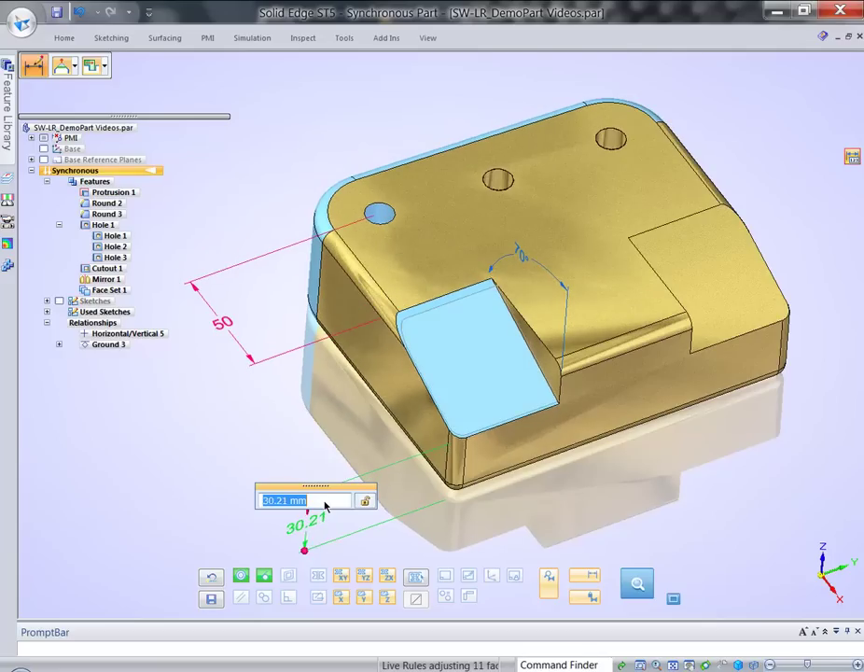
{"action": "scroll", "coordinate": [326, 505], "scroll_direction": "up", "scroll_amount": 1}
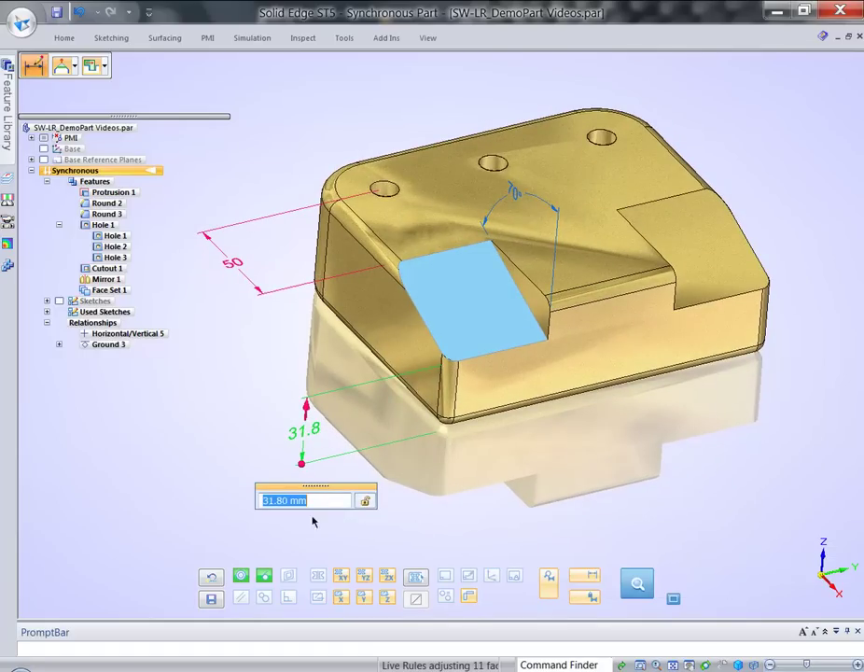
Try heights of 28.62, 27.03 and 28.62 mm, then scroll to 30.21 mm
{"action": "left_click", "coordinate": [315, 502]}
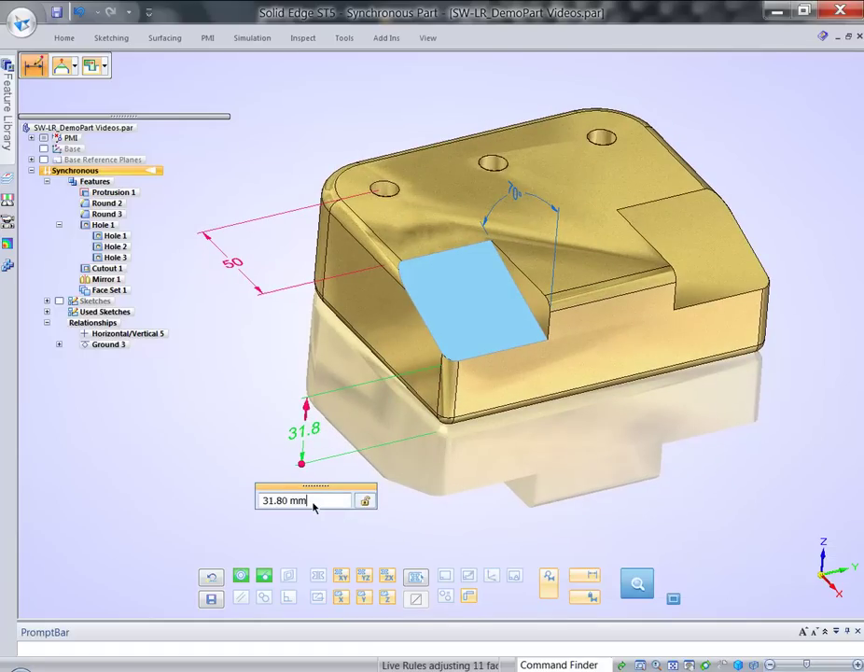
{"action": "type", "text": "28.62"}
{"action": "key", "text": "Return"}
{"action": "type", "text": "27.03"}
{"action": "key", "text": "Return"}
{"action": "type", "text": "28.62"}
{"action": "key", "text": "Return"}
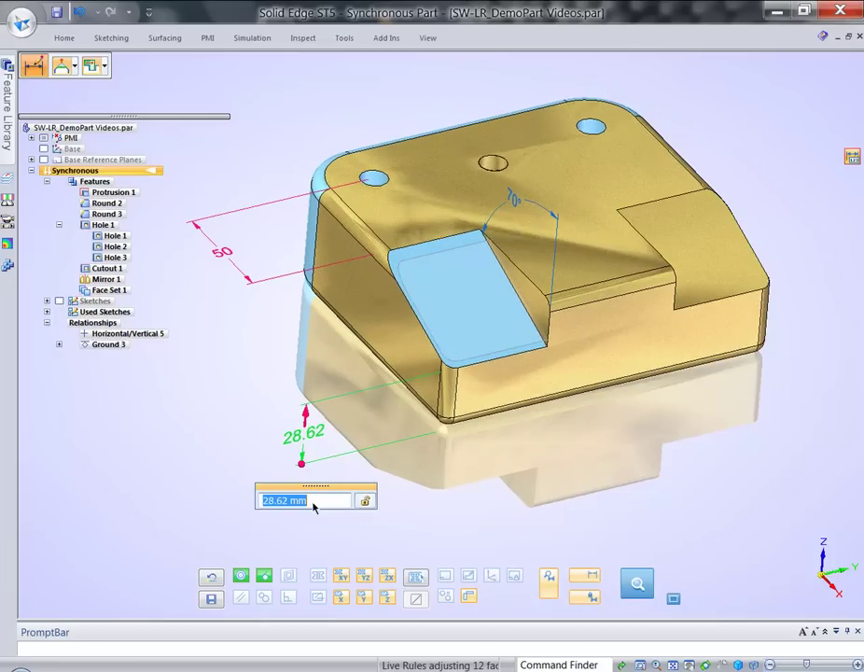
{"action": "scroll", "coordinate": [314, 506], "scroll_direction": "up", "scroll_amount": 1}
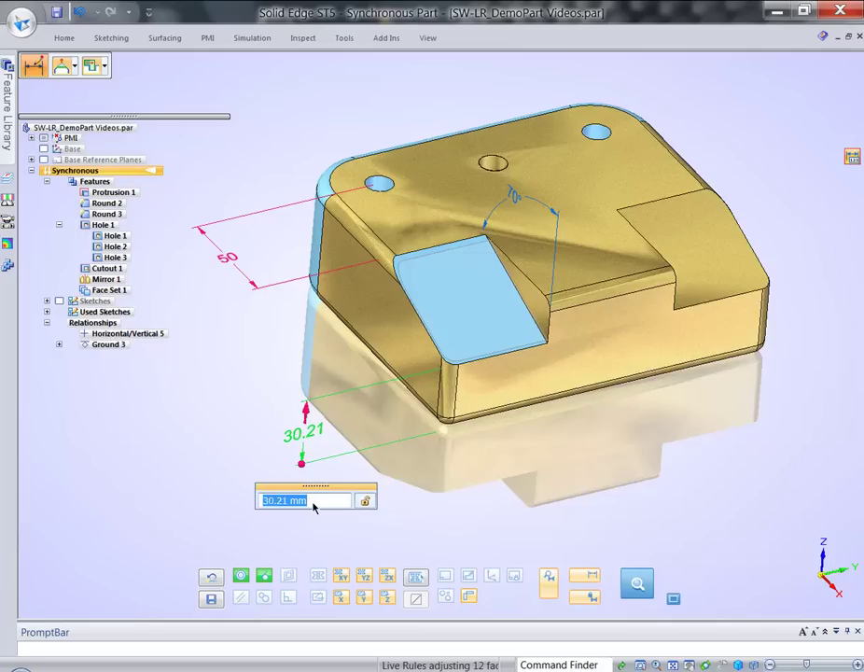
{"action": "scroll", "coordinate": [314, 505], "scroll_direction": "down", "scroll_amount": 1}
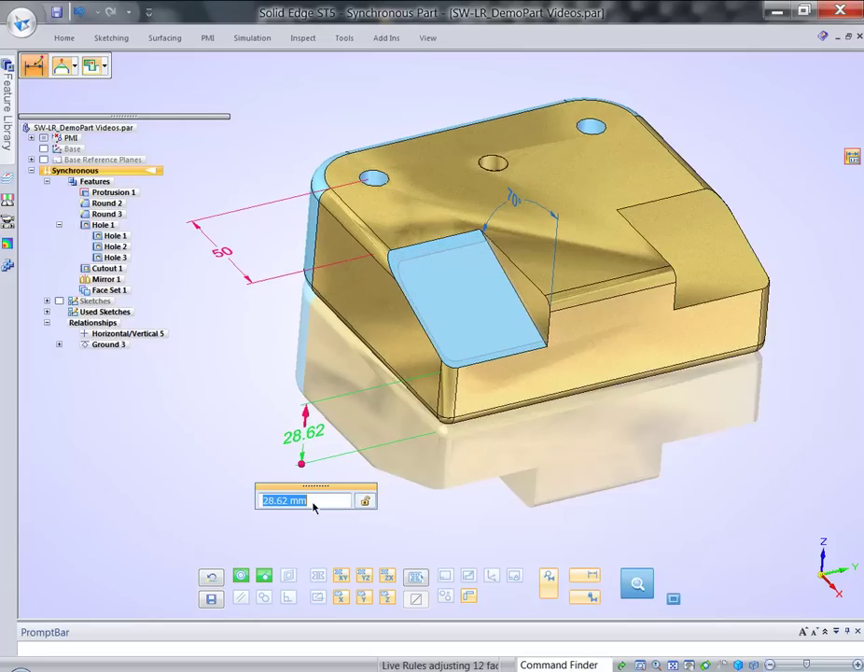
{"action": "scroll", "coordinate": [314, 506], "scroll_direction": "up", "scroll_amount": 1}
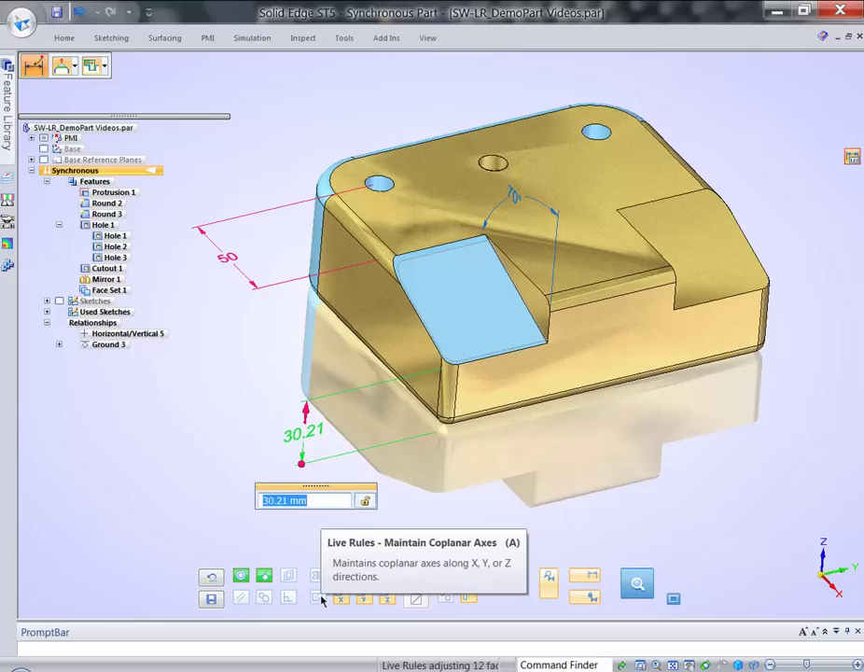
Add the Maintain Coplanar Axes and Maintain Symmetry About Base Planes rules, then finish the height at 31.8 mm
{"action": "left_click", "coordinate": [321, 598]}
{"action": "left_click", "coordinate": [324, 501]}
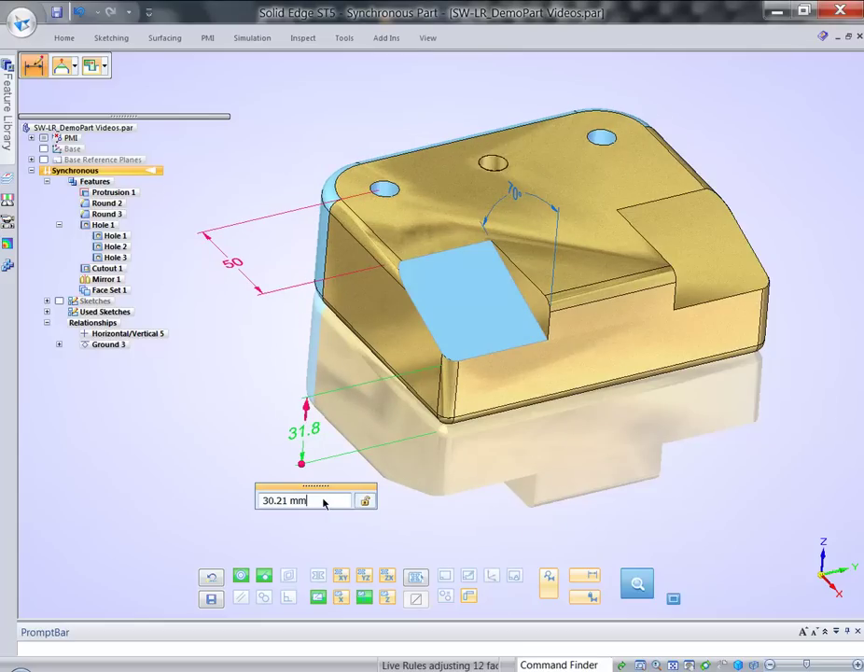
{"action": "key", "text": "Return"}
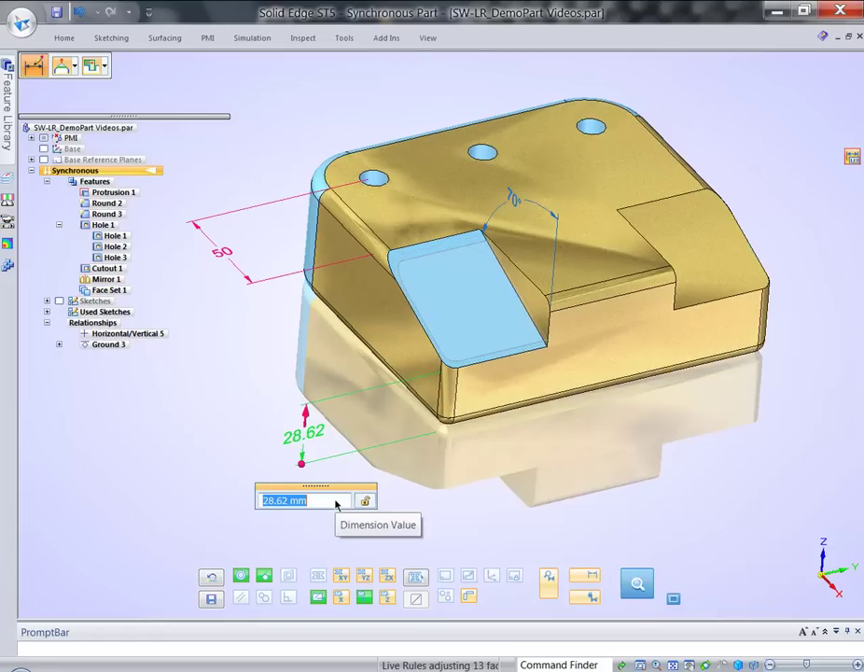
{"action": "left_click", "coordinate": [318, 576]}
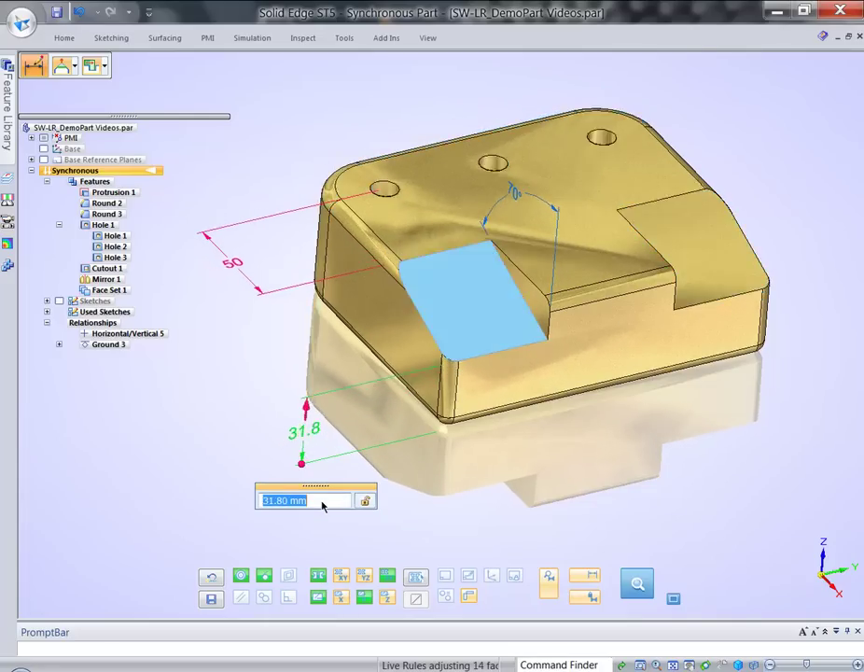
{"action": "left_click", "coordinate": [456, 511]}
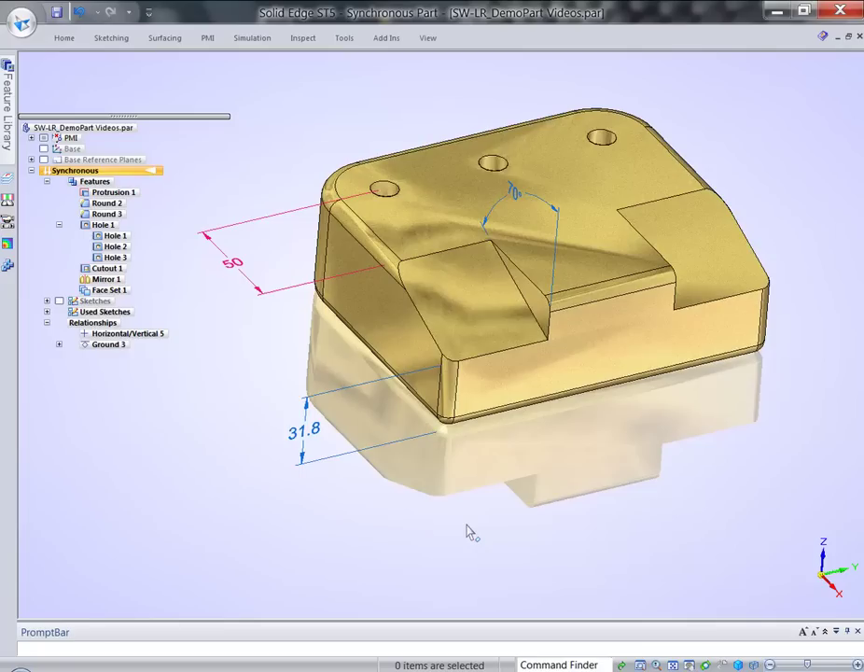
{"action": "scroll", "coordinate": [471, 532], "scroll_direction": "up", "scroll_amount": 2}
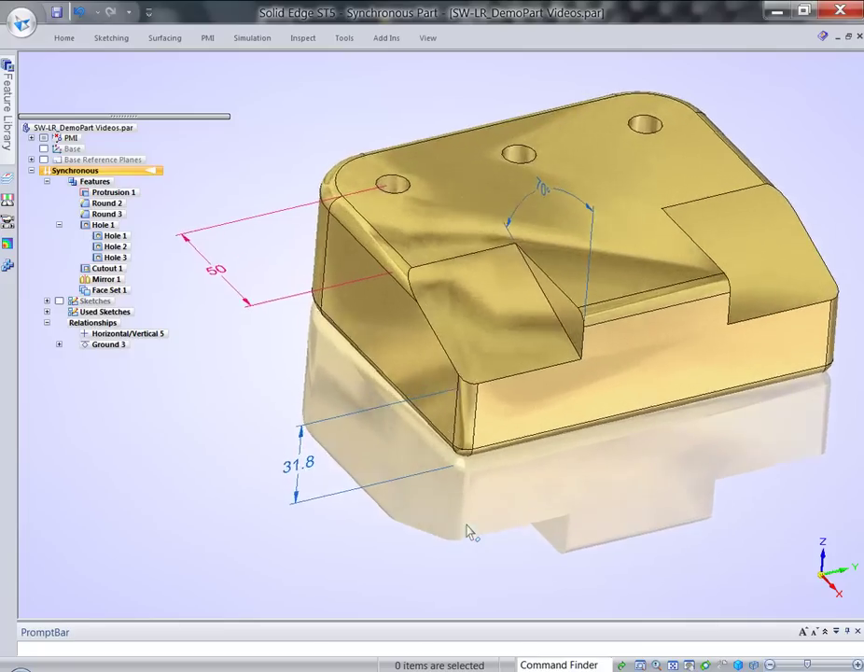
{"action": "scroll", "coordinate": [472, 531], "scroll_direction": "down", "scroll_amount": 1}
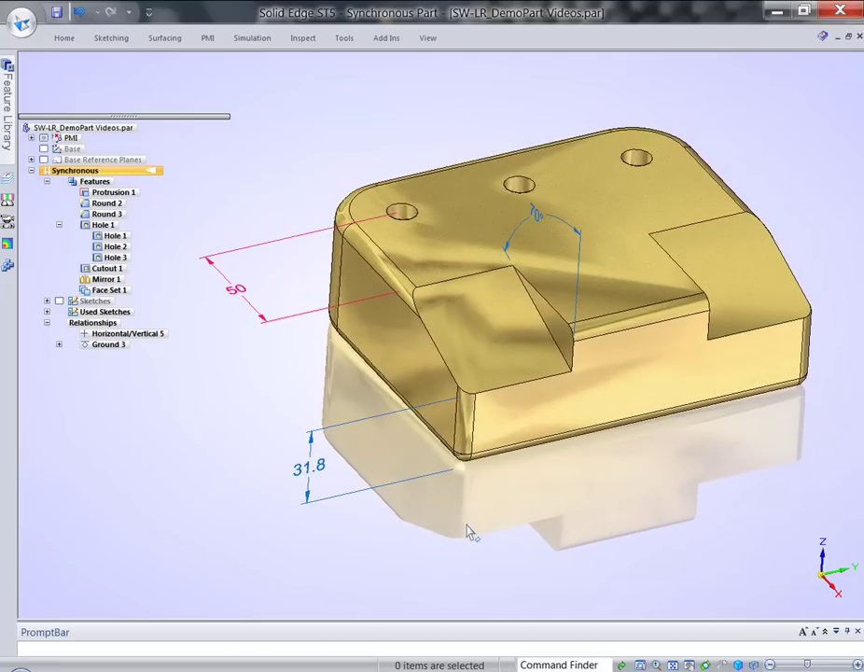